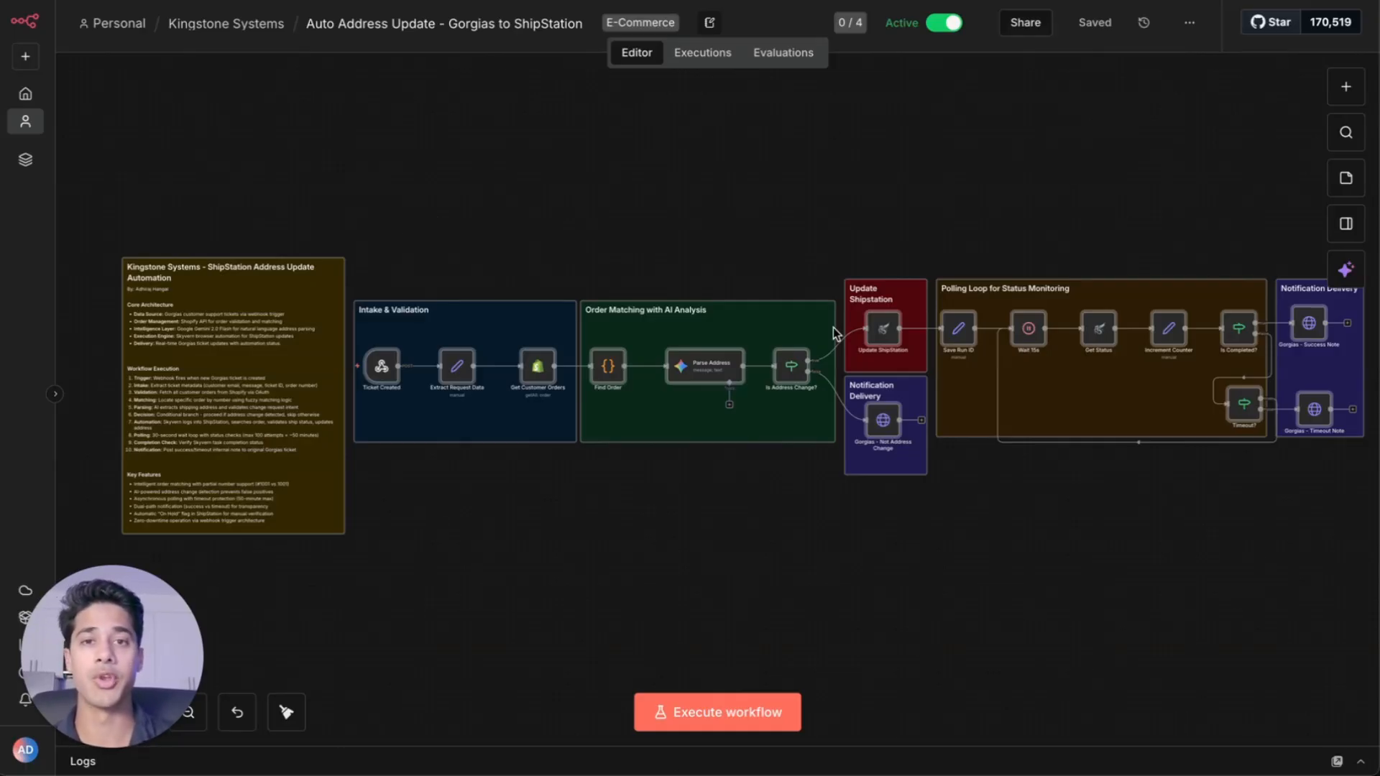
Locate the masteraddressUpdate.json workflow file inside the Auto Address Update - Gorgias to ShipStation folder
key(ctrl+Up)
click(531, 191)
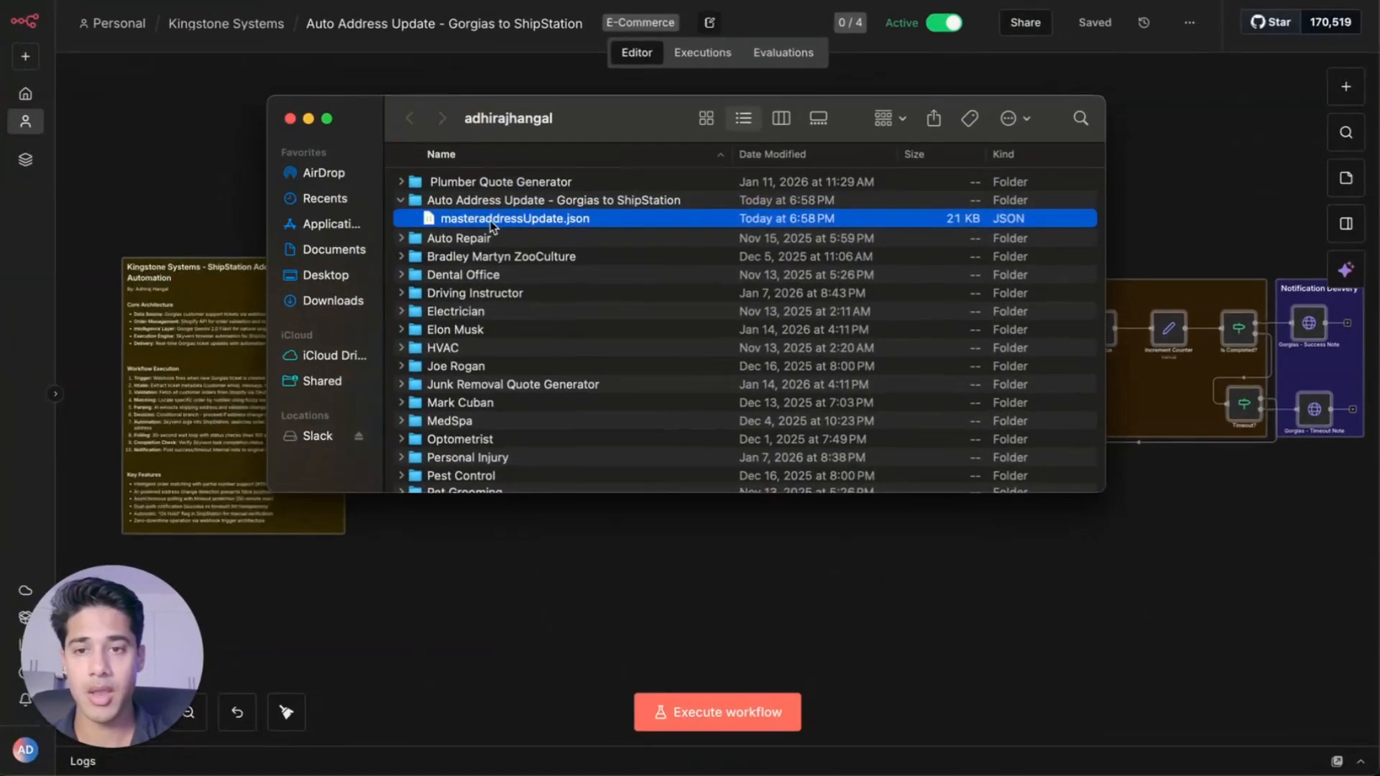
drag(509, 118, 382, 119)
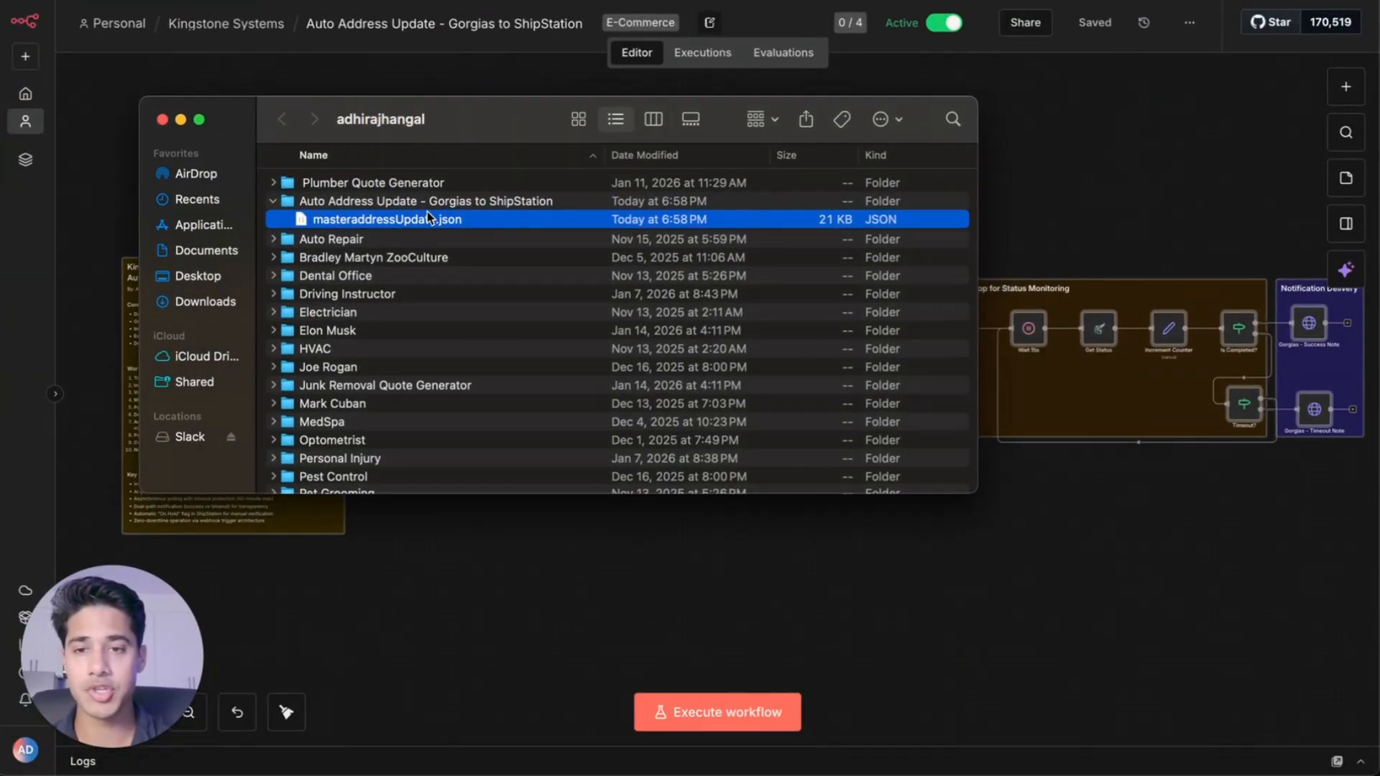
click(468, 55)
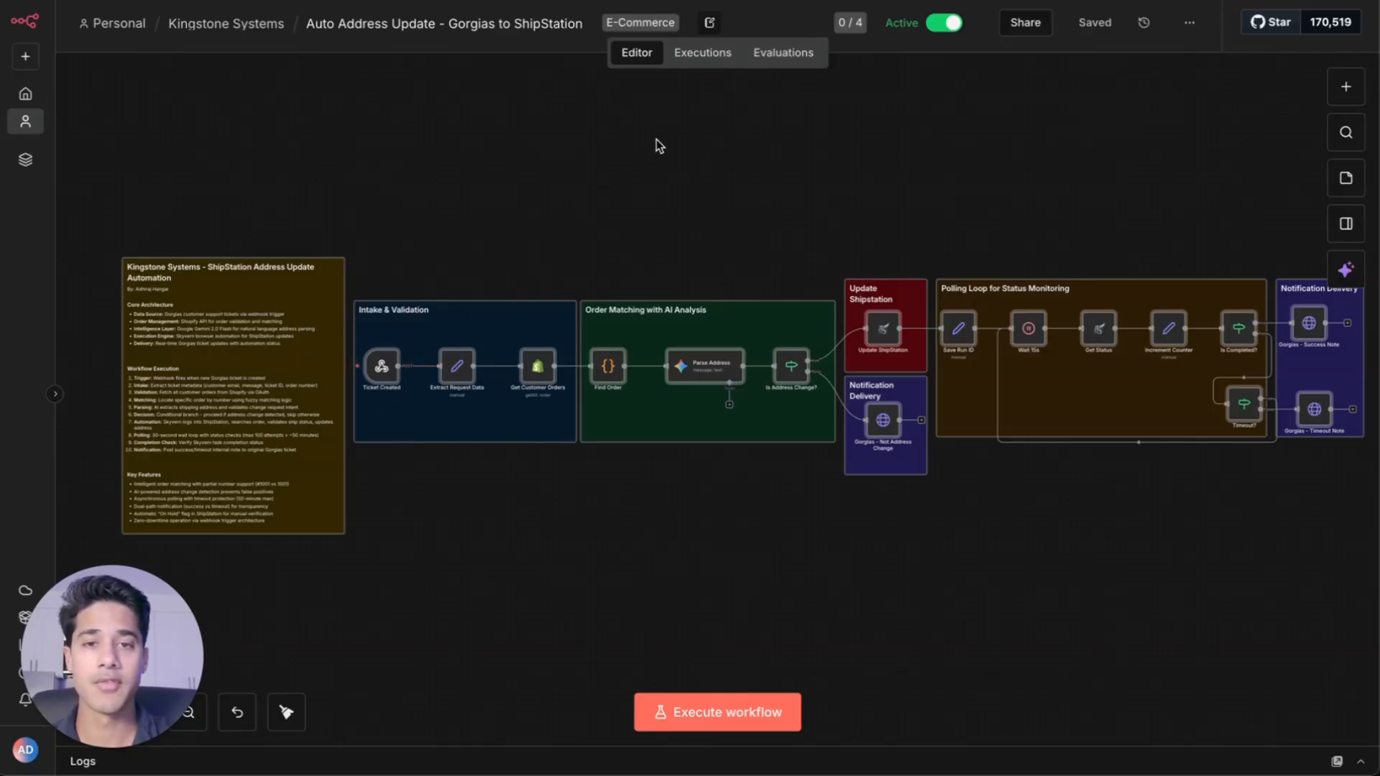
Open the Ticket Created webhook trigger and review its URL, method, path and authentication settings
scroll(353, 338, up, 5)
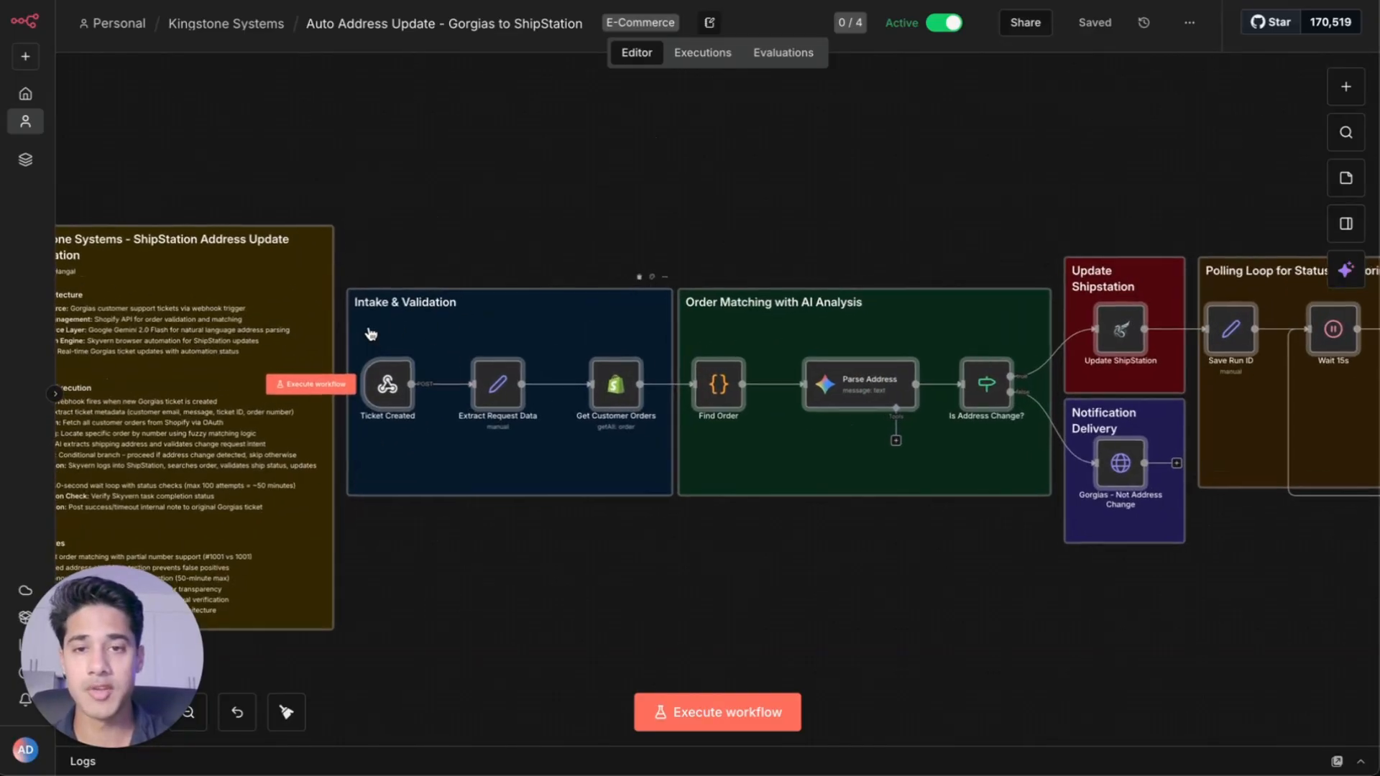
scroll(354, 333, up, 2)
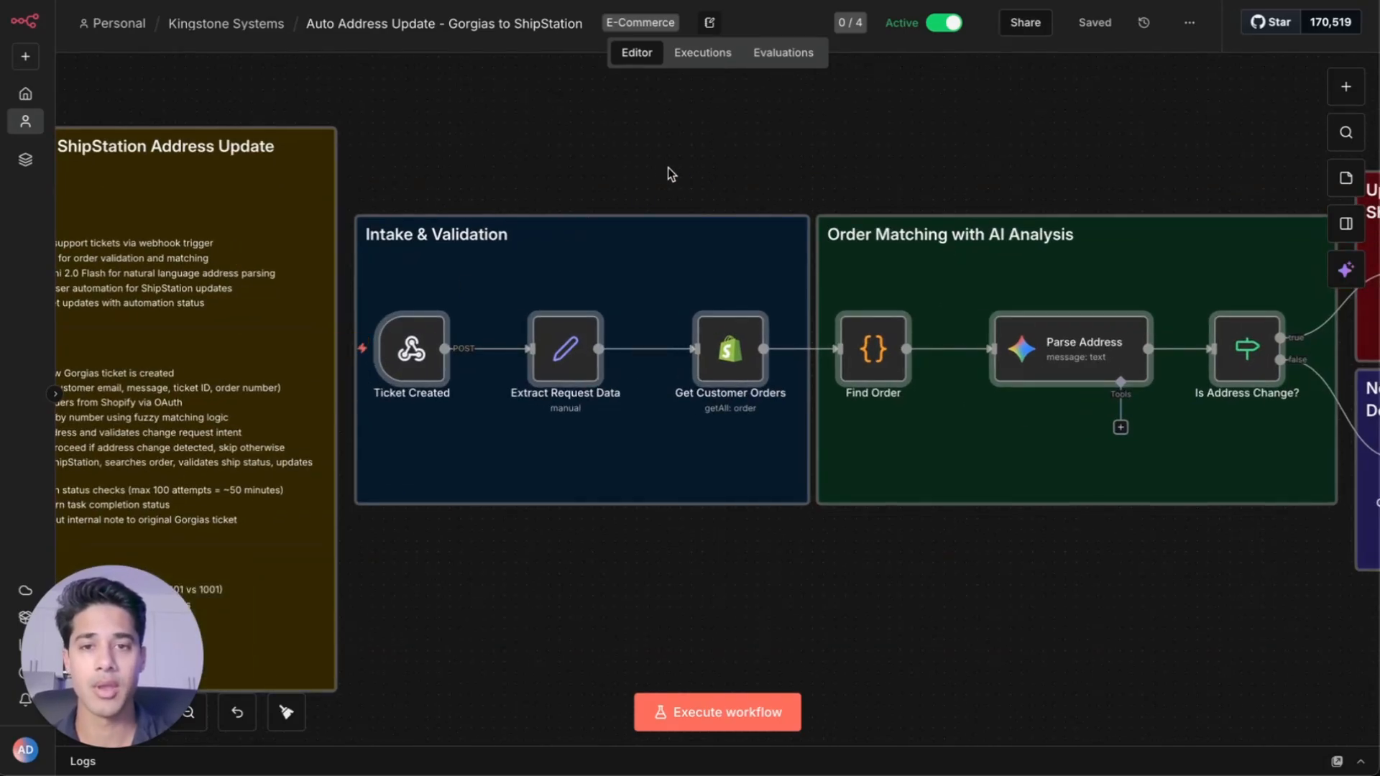
click(396, 381)
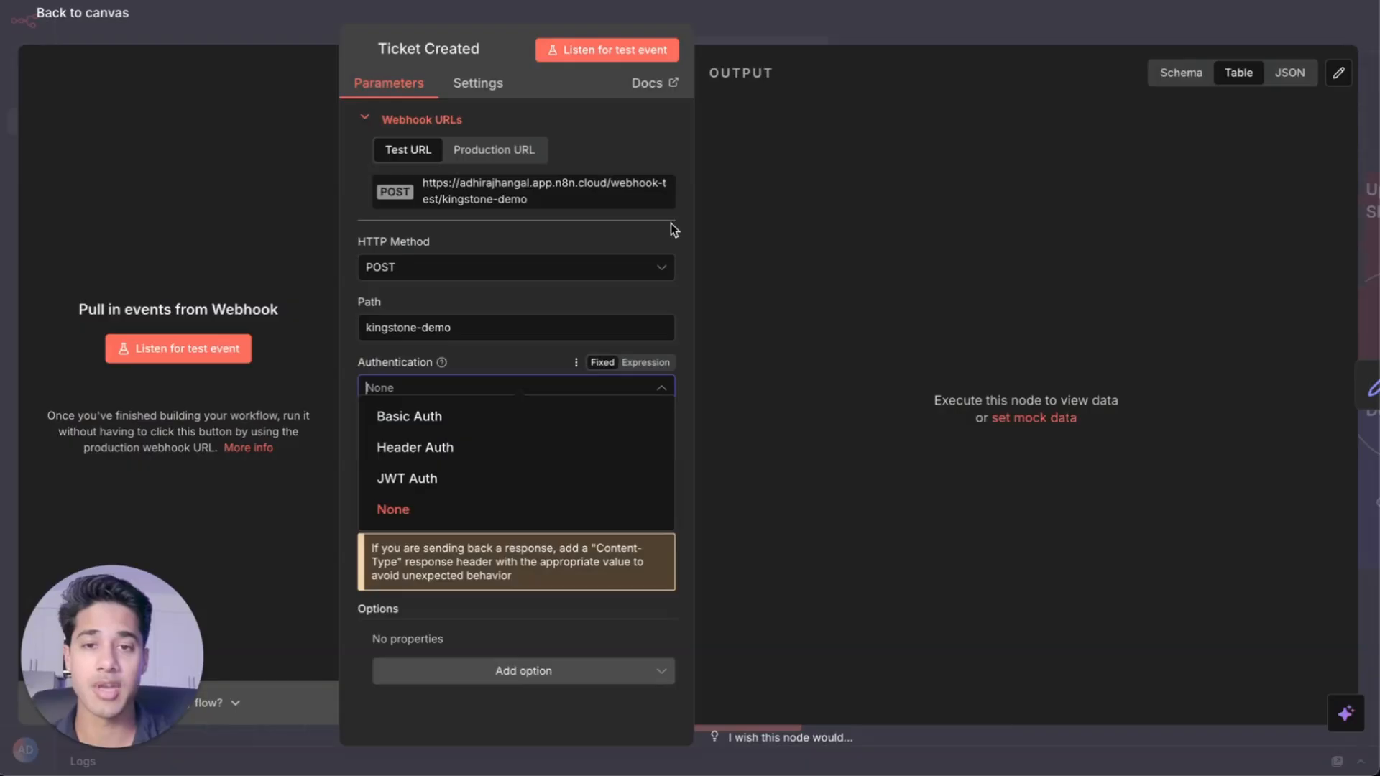
click(515, 101)
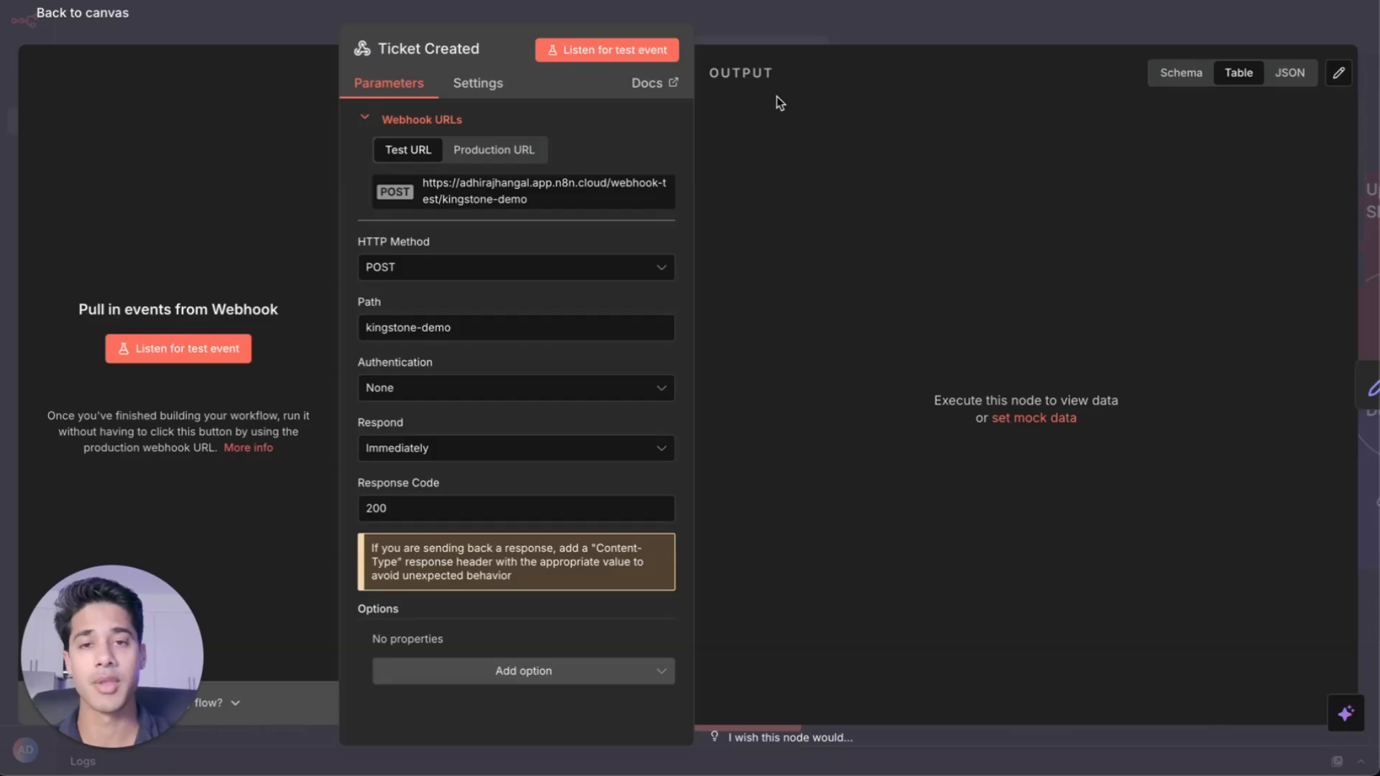
click(924, 29)
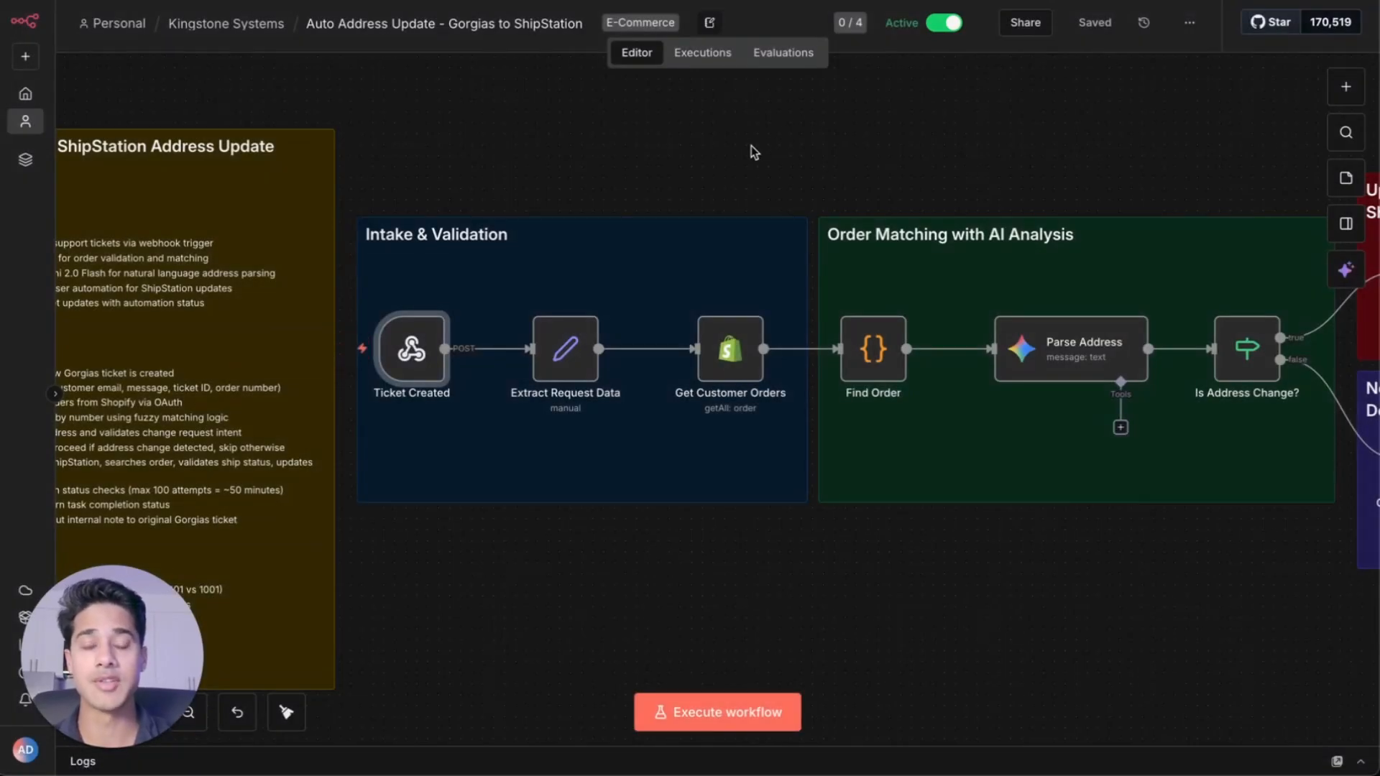
Open the Extract Request Data node to review its manually mapped fields
click(577, 358)
key(Return)
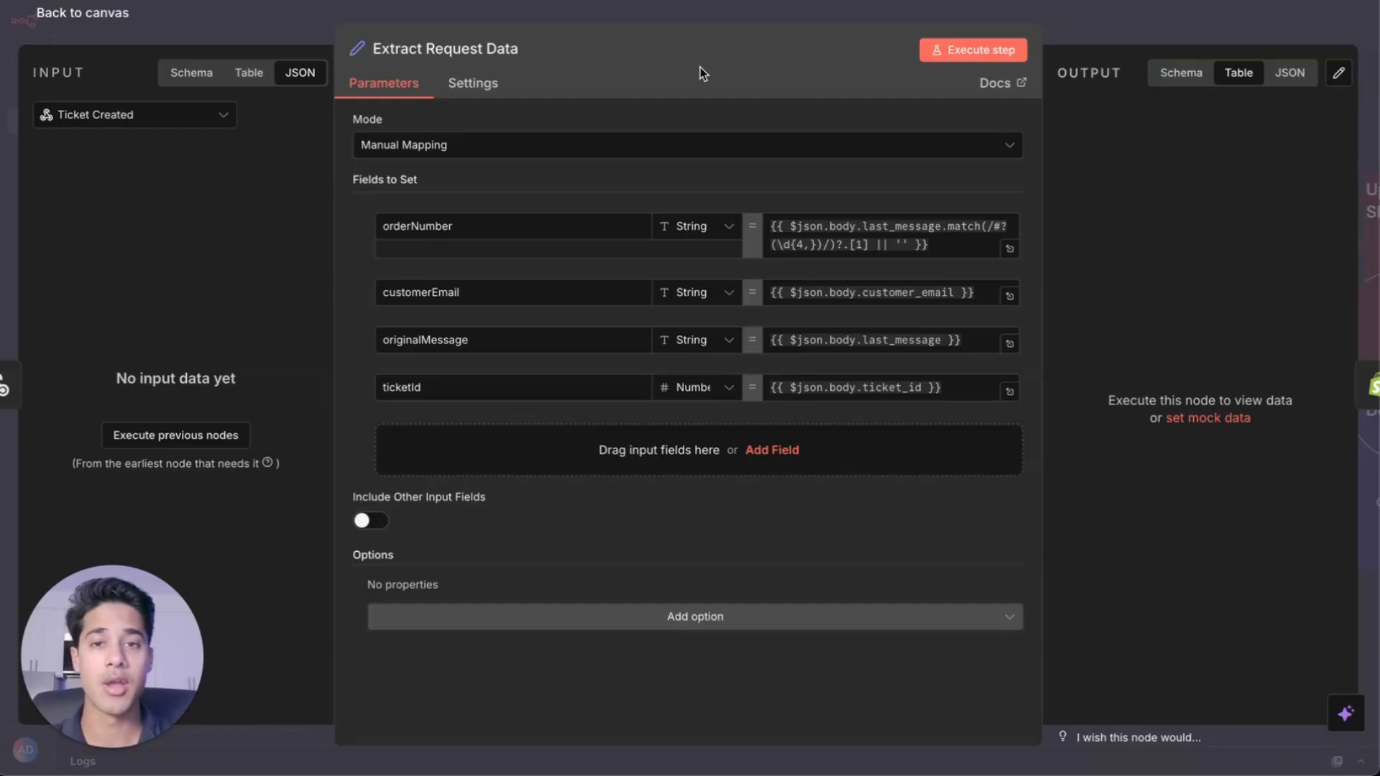
key(Escape)
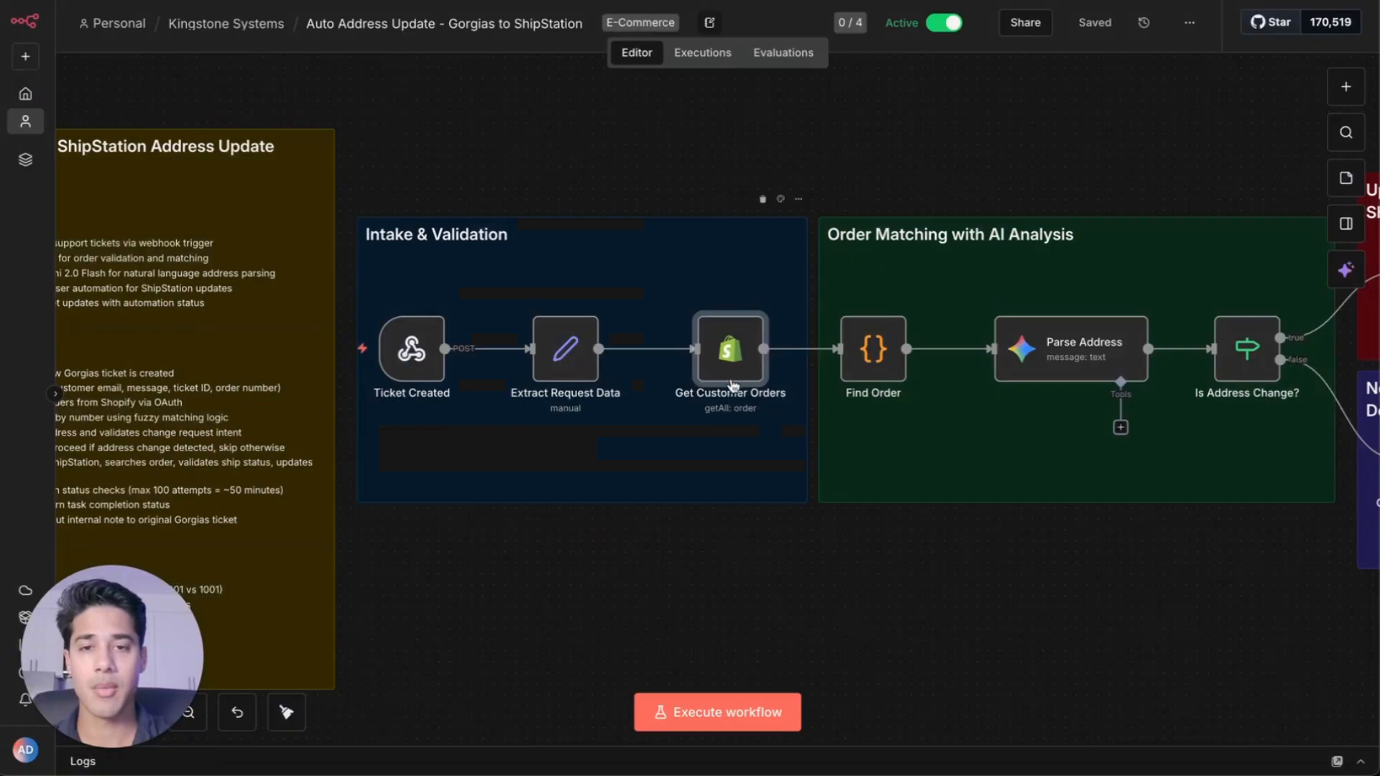
Review the Get Customer Orders Shopify node and the Find Order JavaScript code
mouse_move(741, 376)
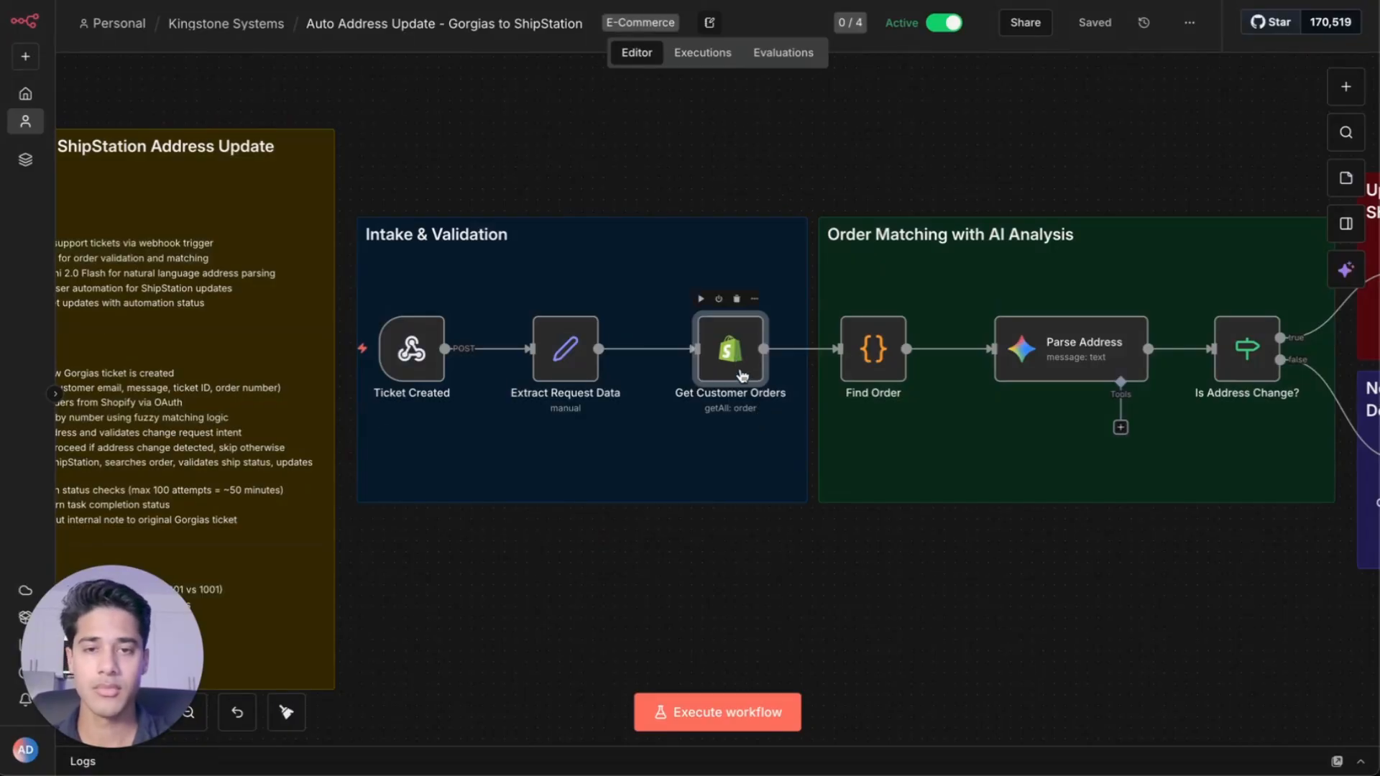
double_click(741, 377)
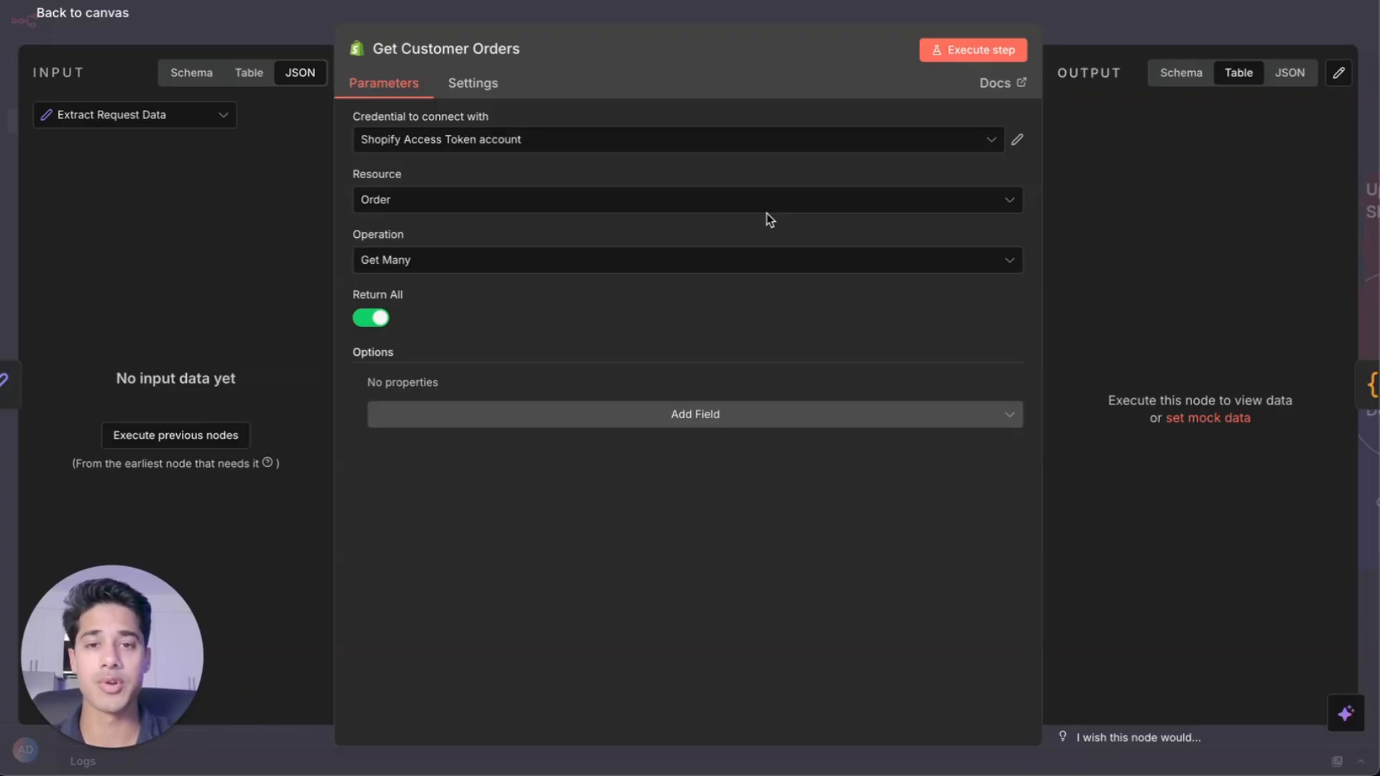
key(Escape)
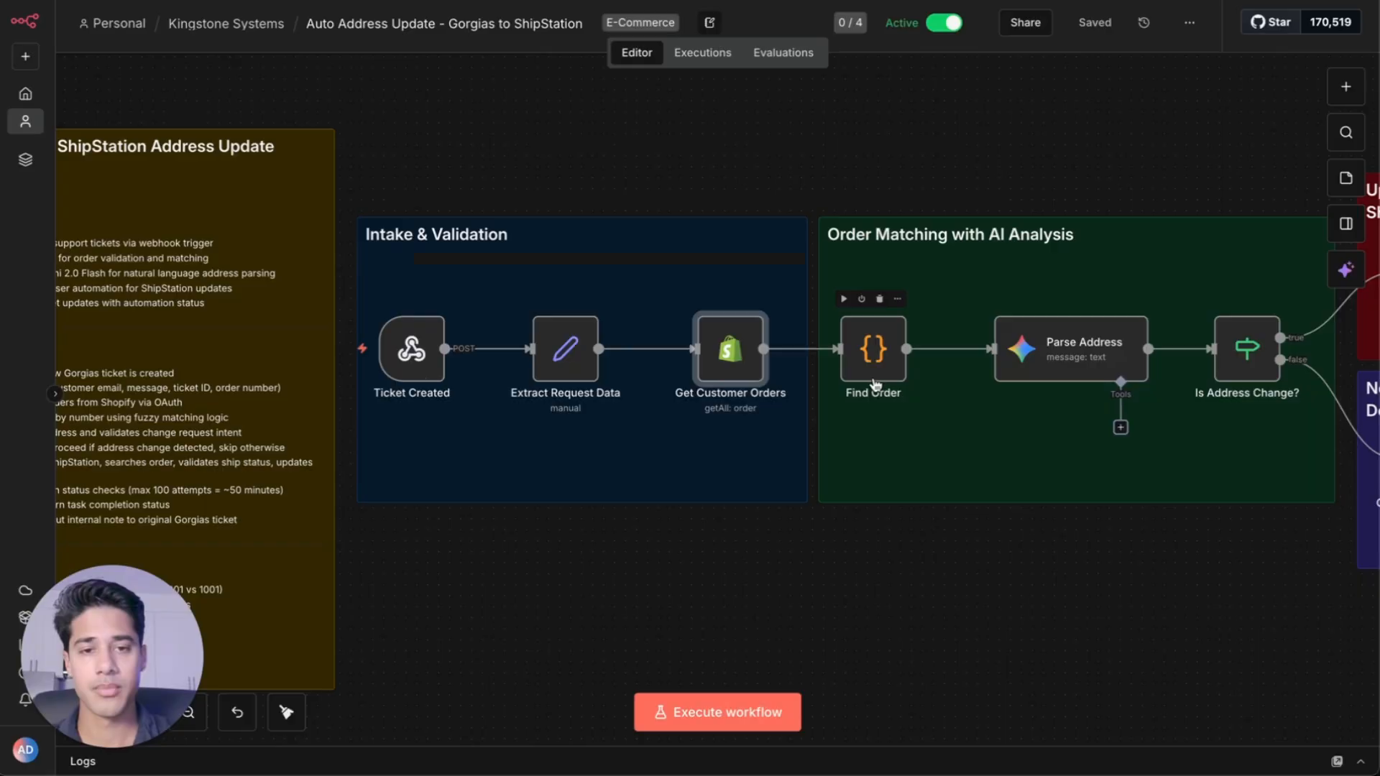
double_click(873, 351)
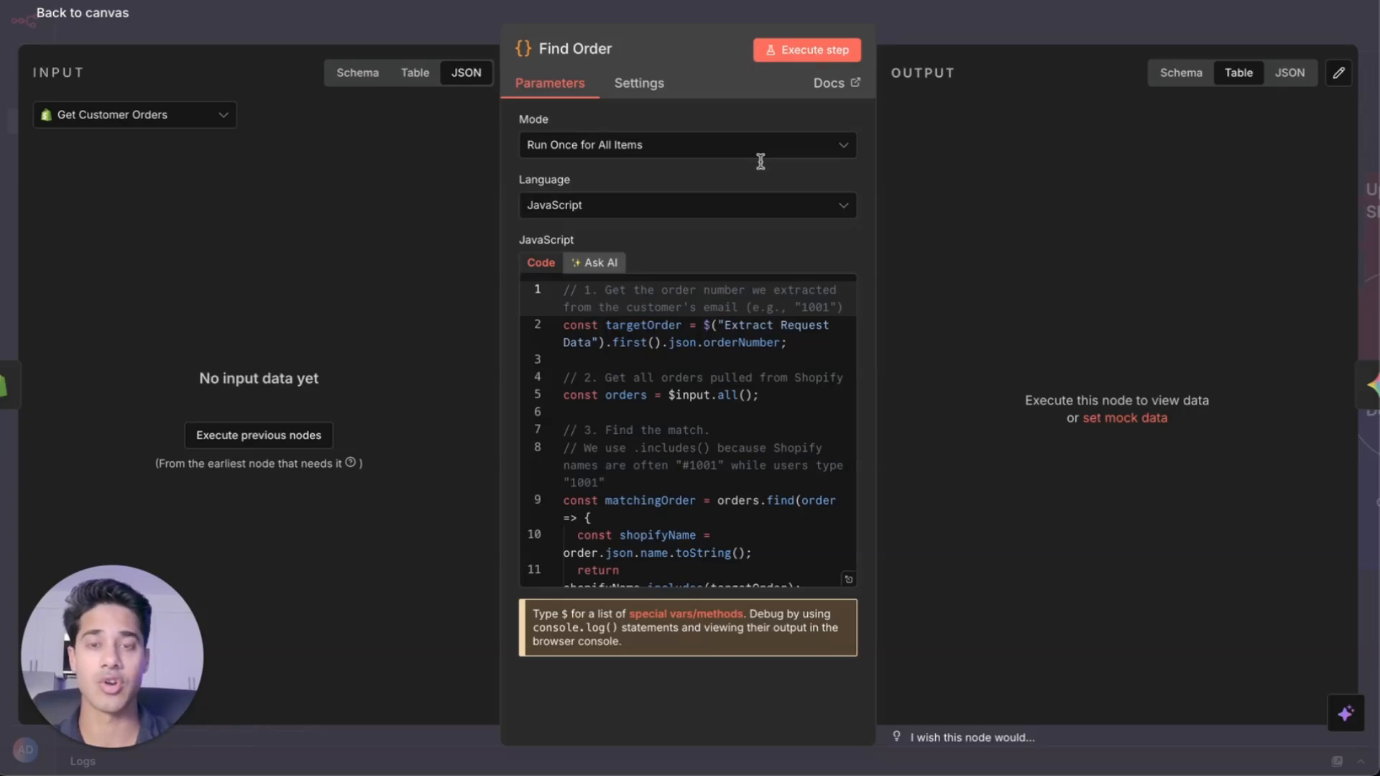
key(Escape)
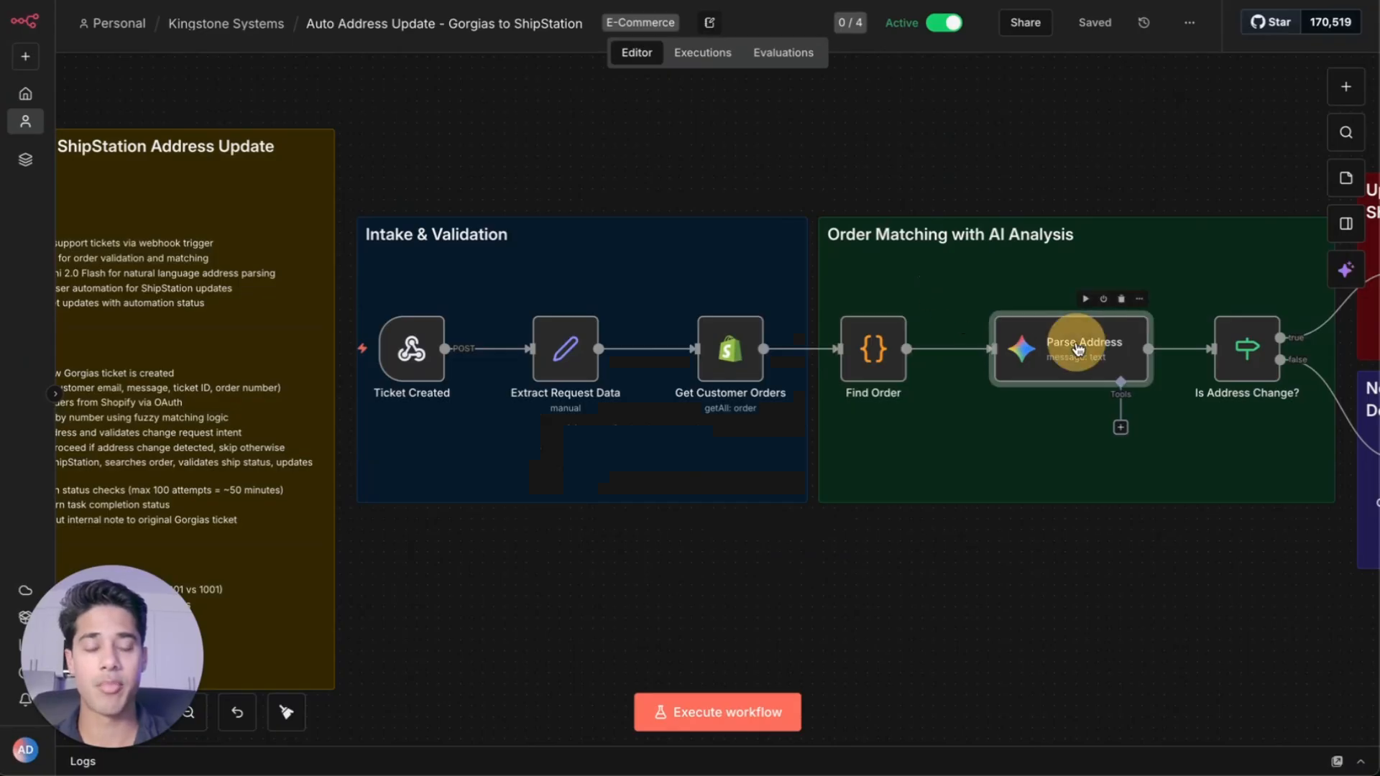
Review the Parse Address Gemini prompt and the Is Address Change? condition
double_click(1058, 429)
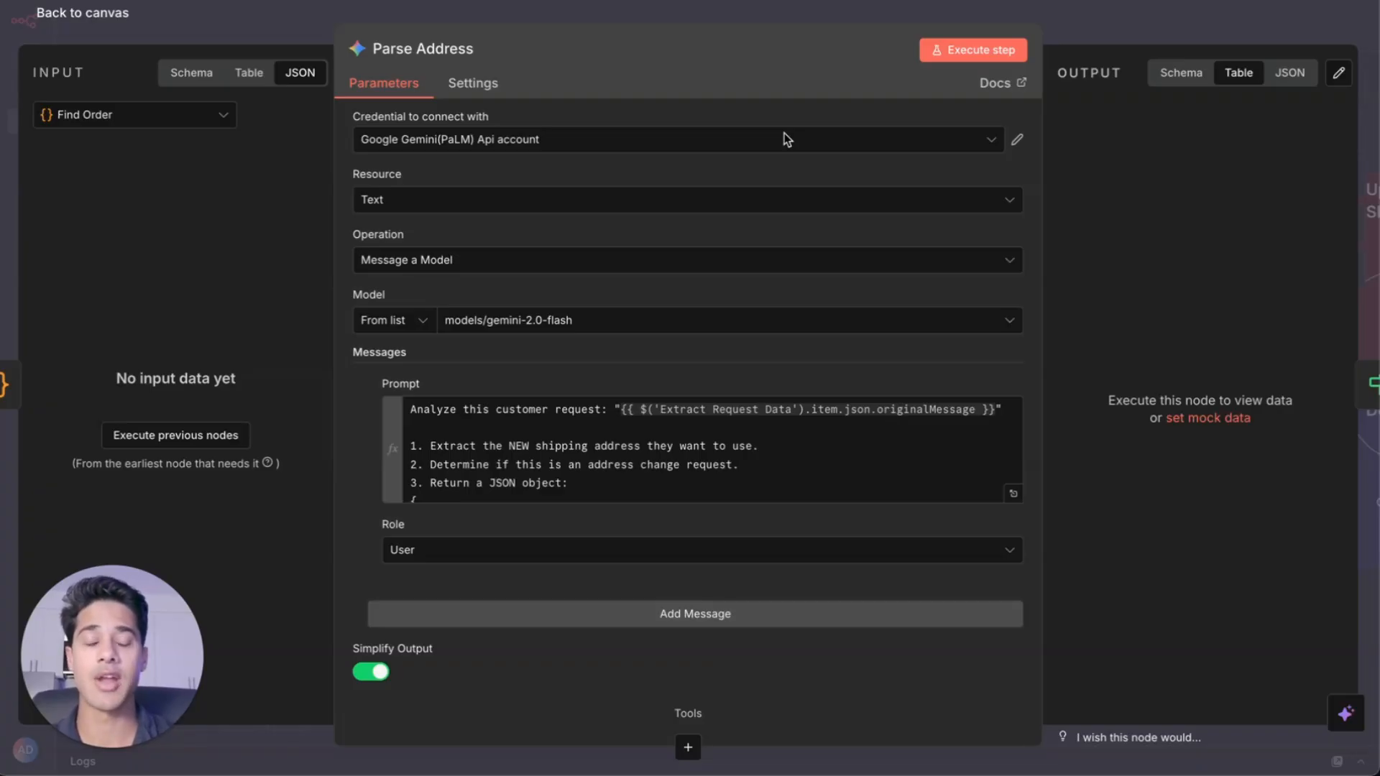
click(1159, 13)
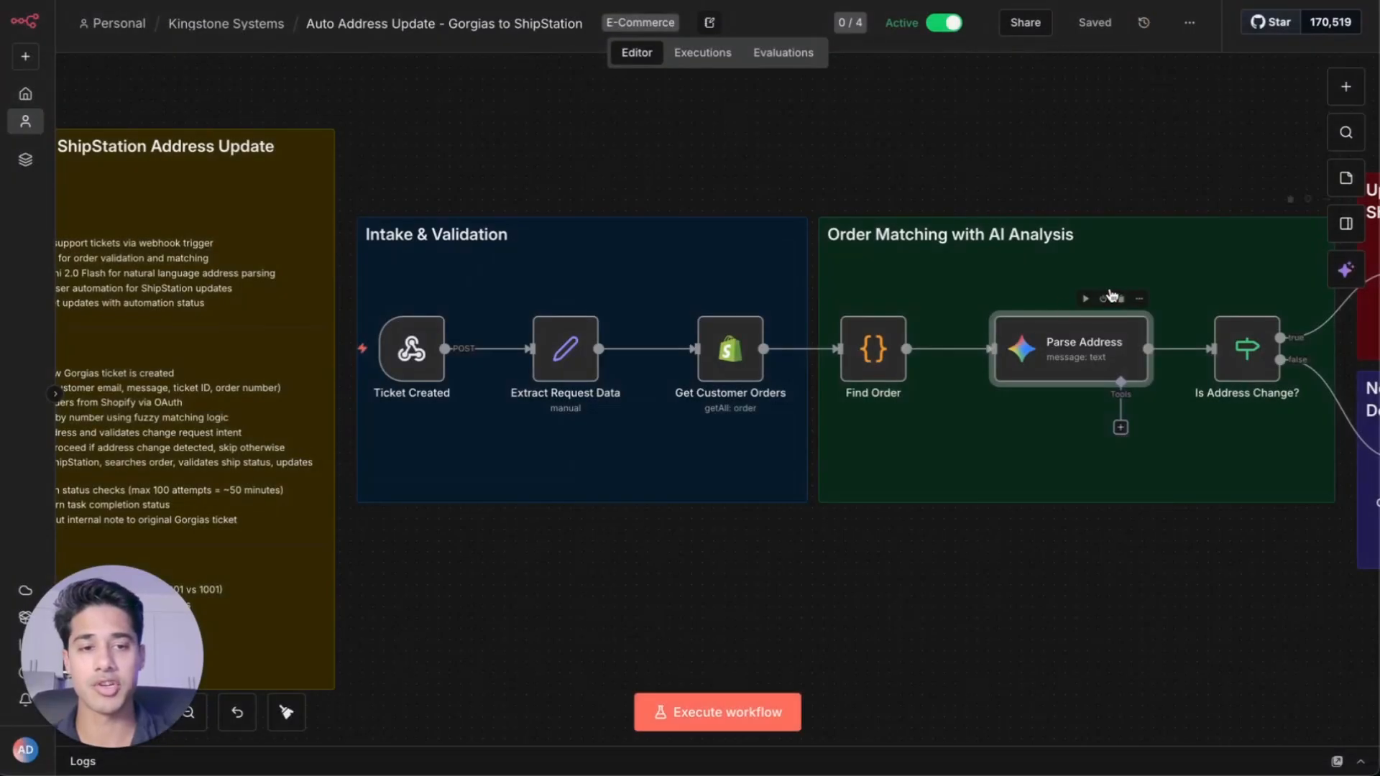
scroll(1115, 310, right, 3)
double_click(1099, 355)
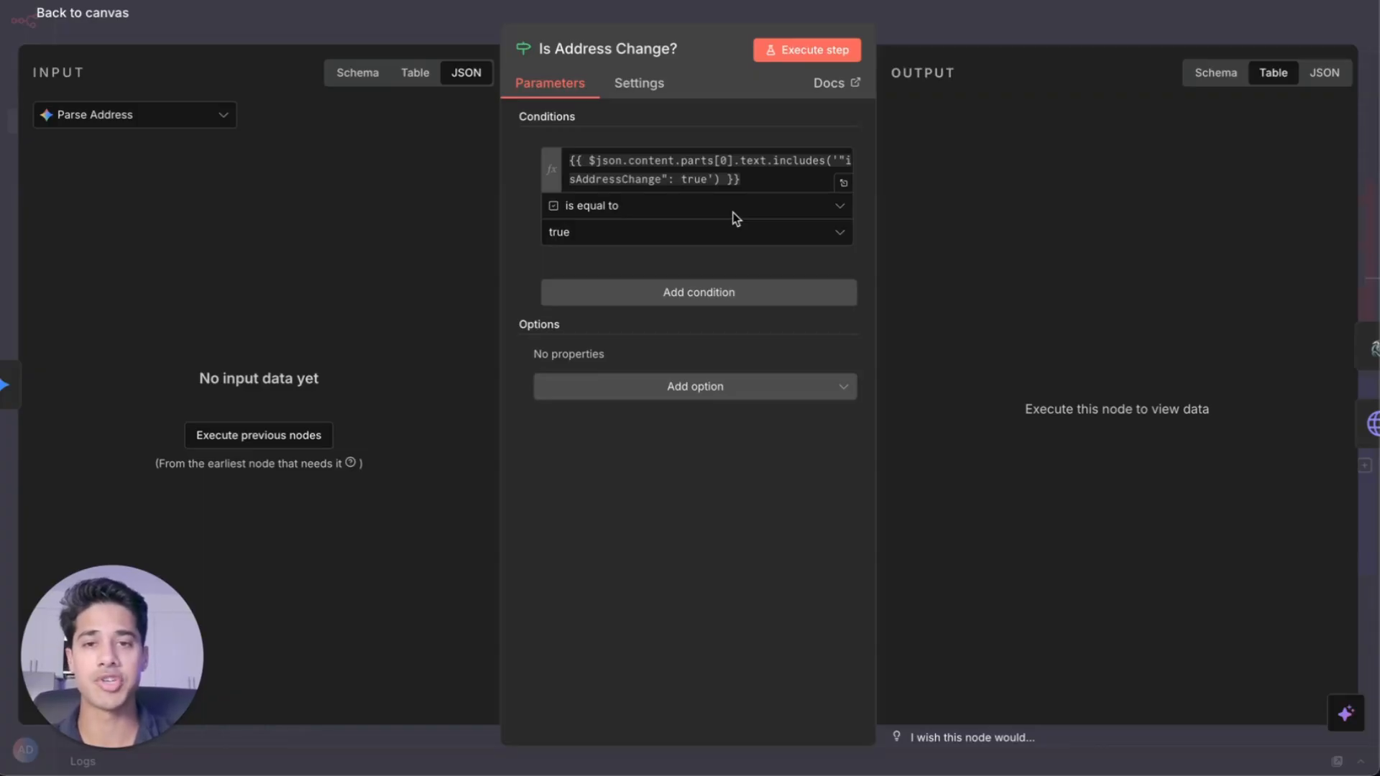
key(Escape)
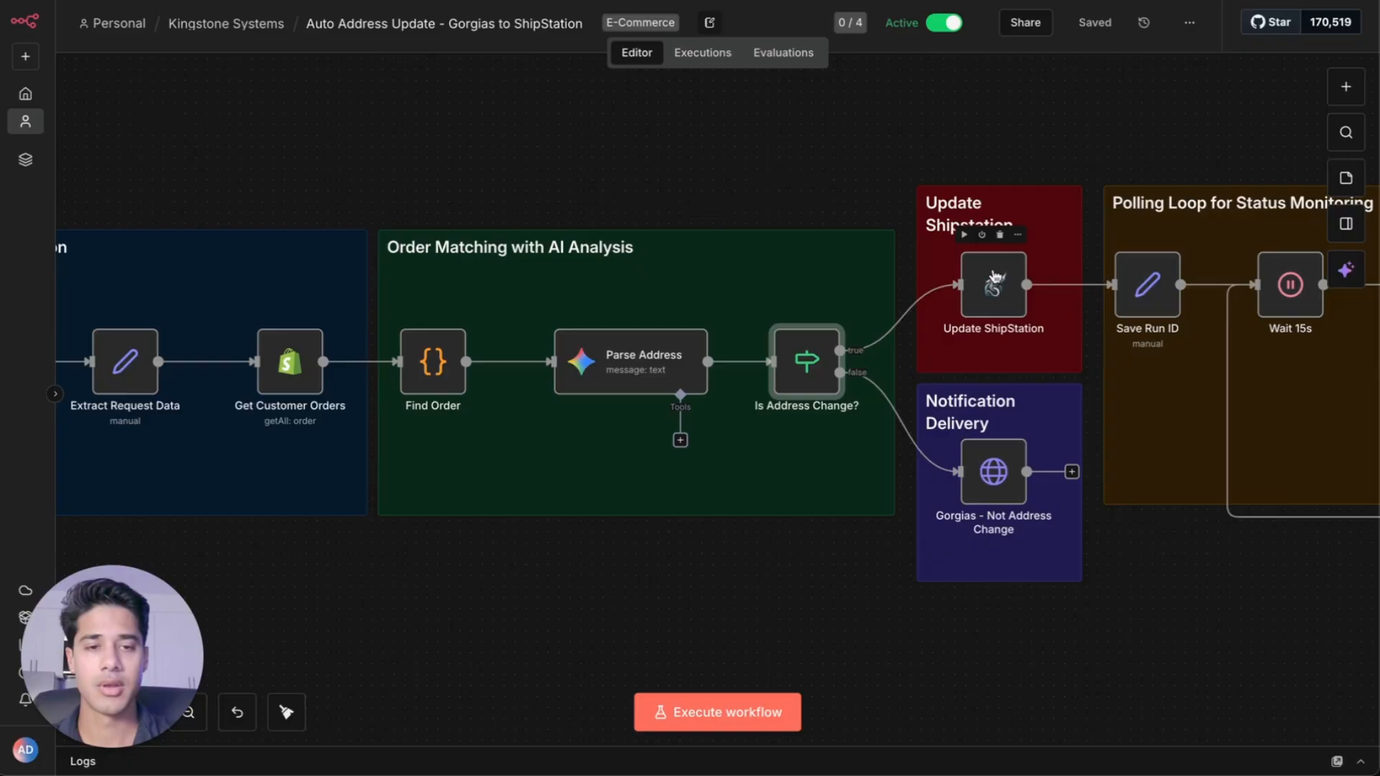
Review the Update ShipStation Skyvern task prompt and the Save Run ID field mappings
double_click(993, 280)
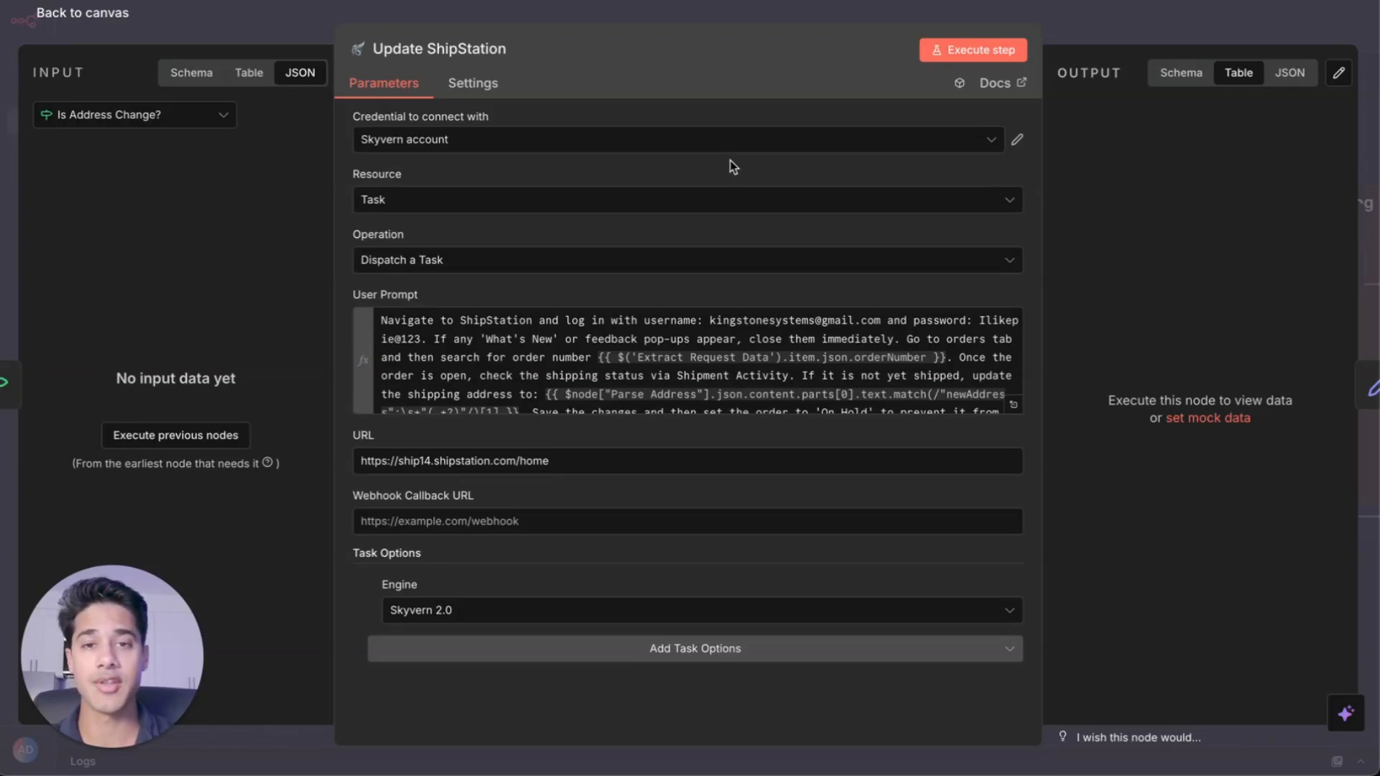
click(1262, 33)
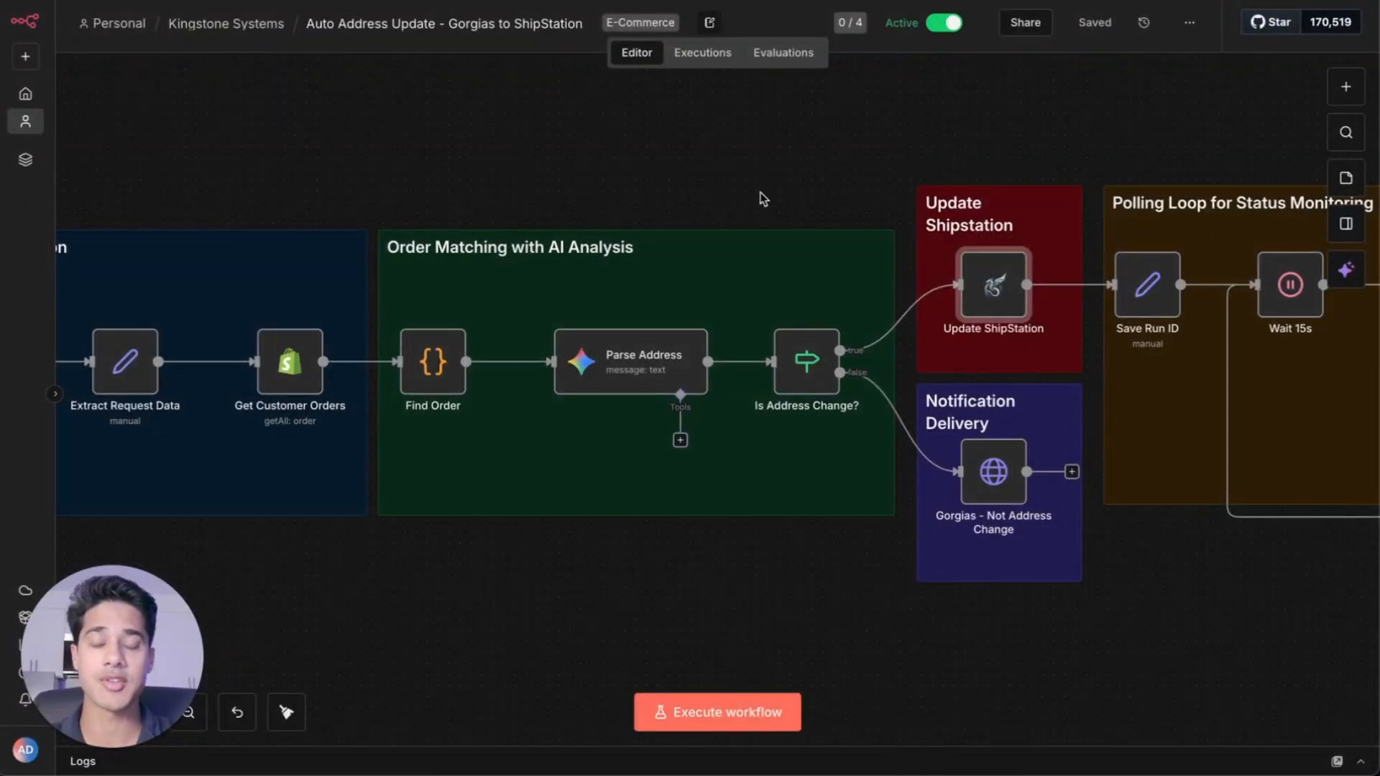
scroll(763, 199, right, 5)
click(779, 290)
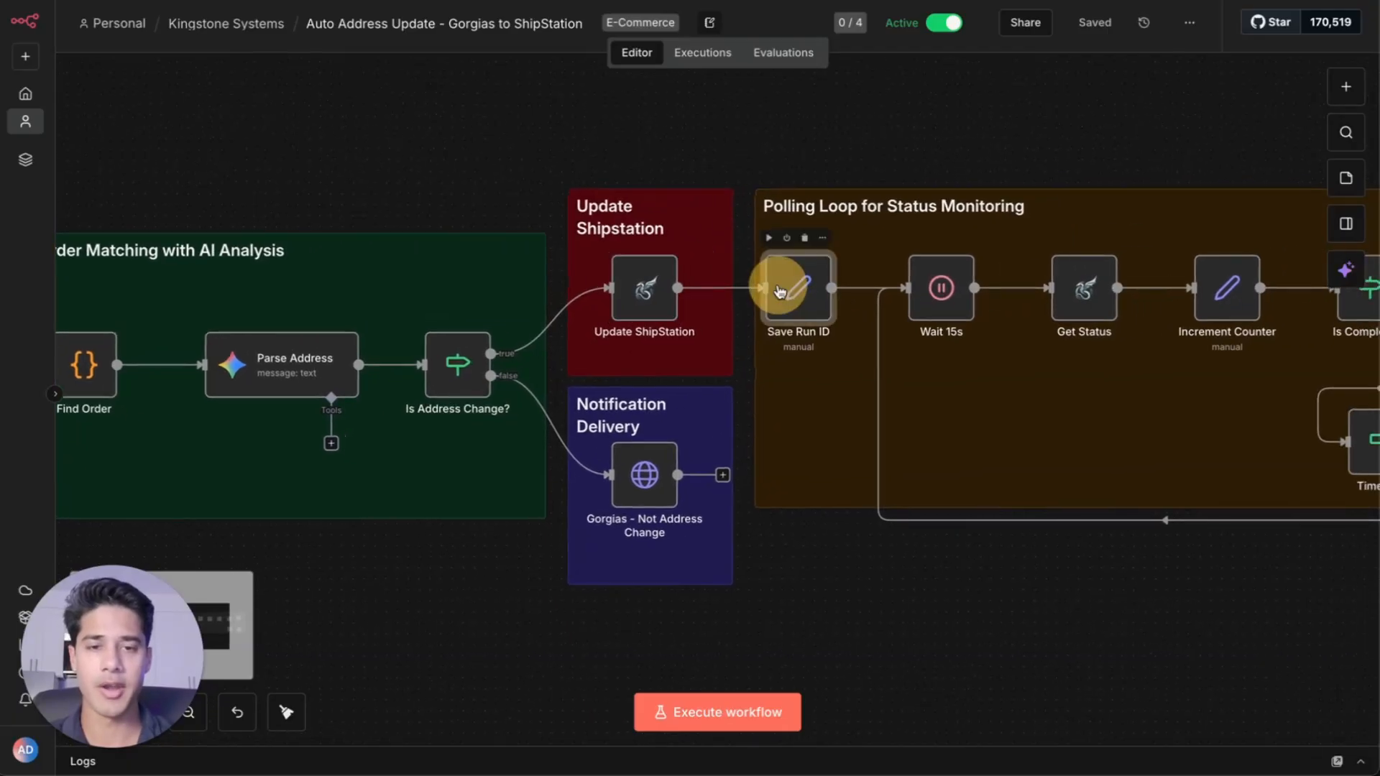
double_click(779, 289)
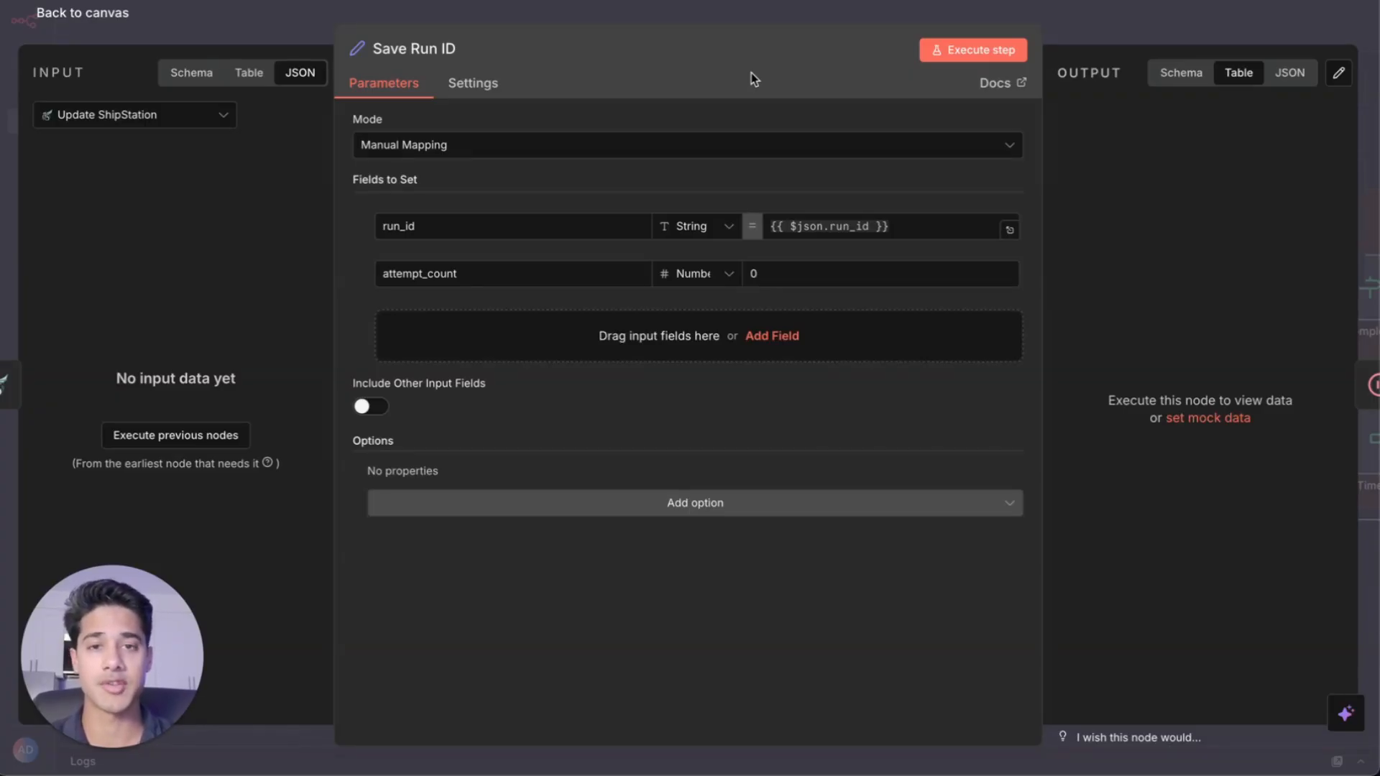
key(Escape)
Review the Get Status Skyvern task lookup and the Increment Counter field mappings
double_click(942, 287)
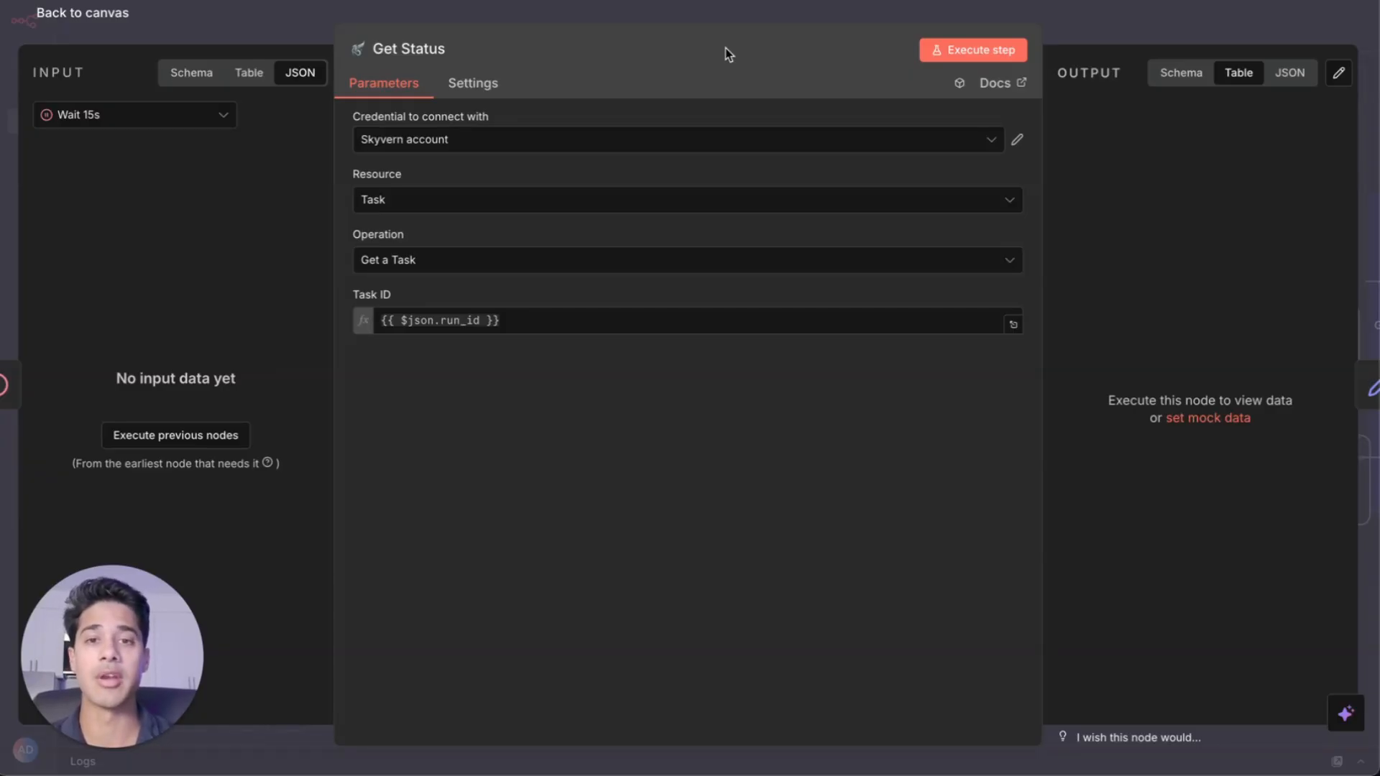
key(Escape)
scroll(1089, 309, right, 2)
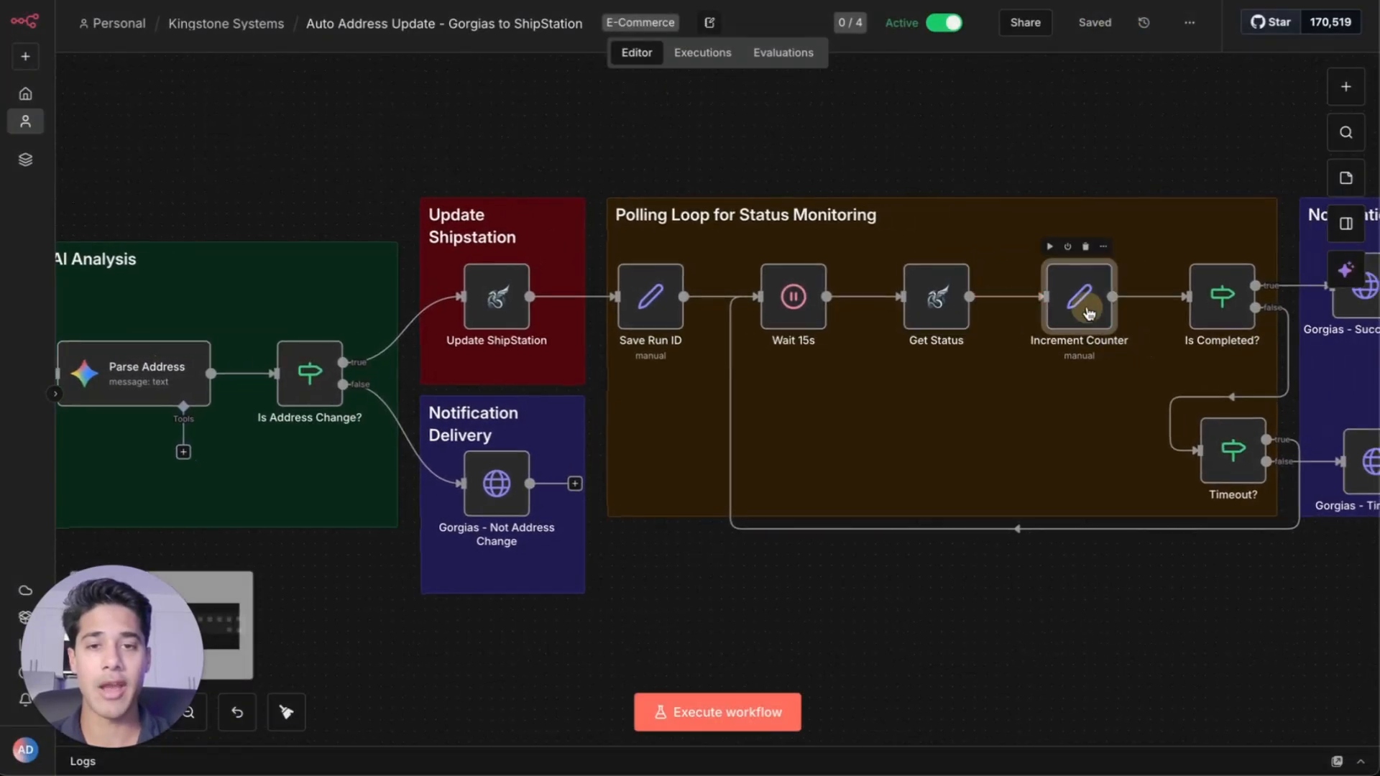
double_click(1088, 311)
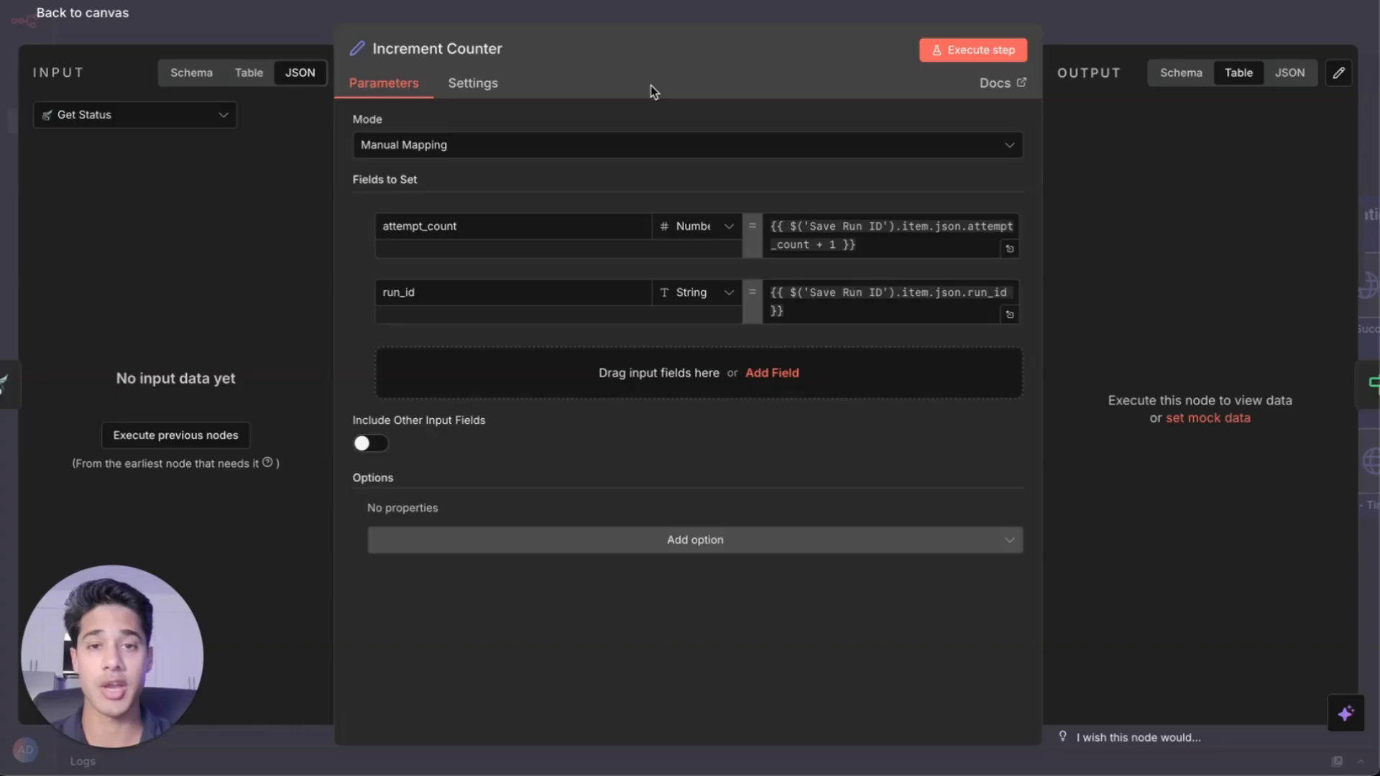
click(1132, 3)
Review the conditions of the Is Completed? and Timeout? branch nodes in the polling loop
scroll(1135, 298, right, 3)
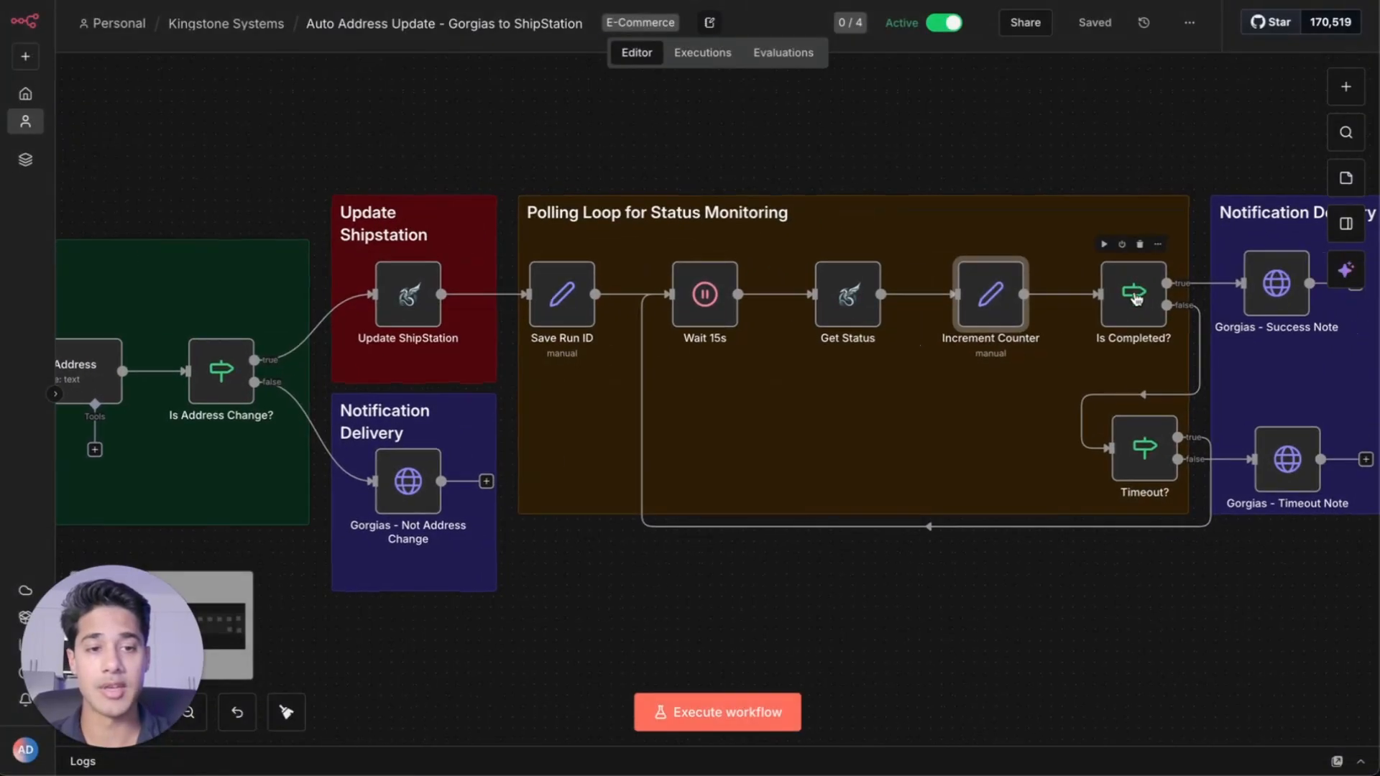
double_click(1135, 298)
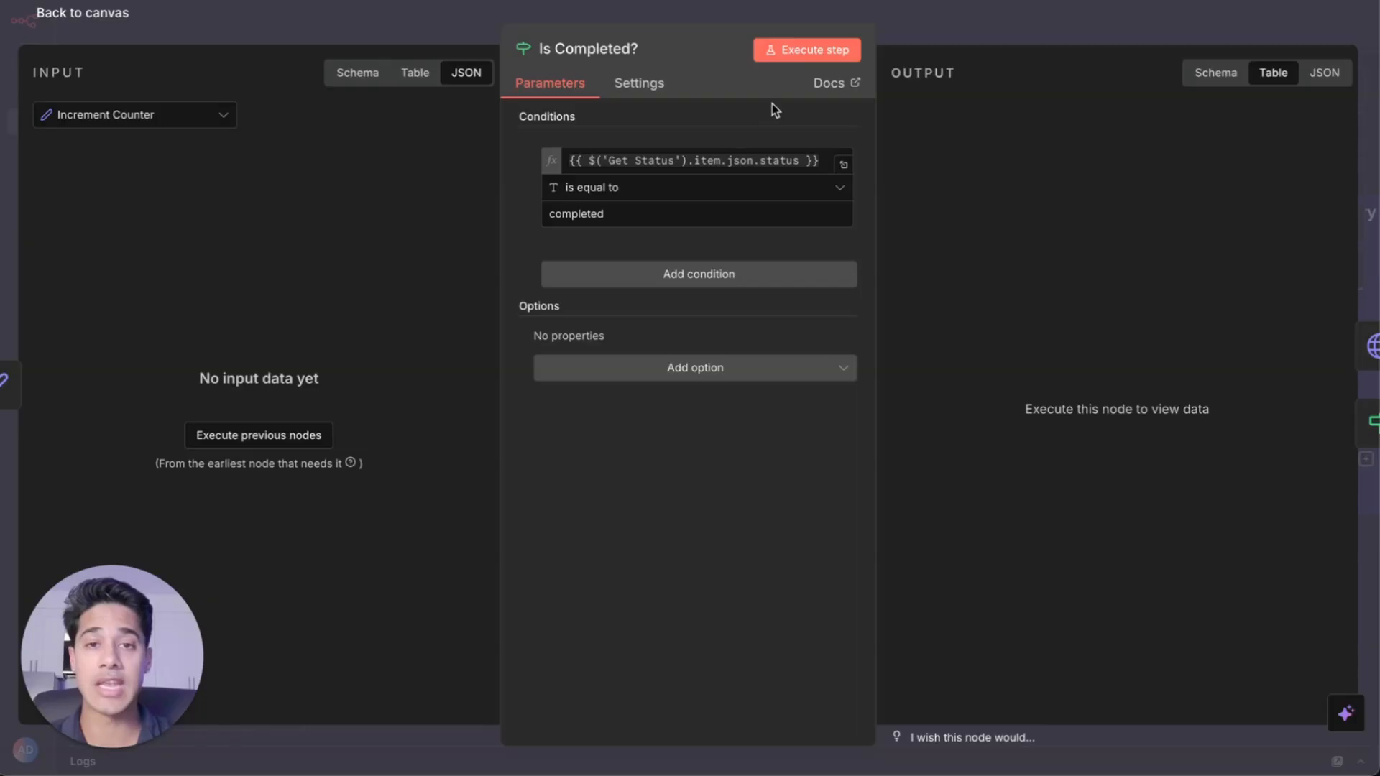
click(1069, 6)
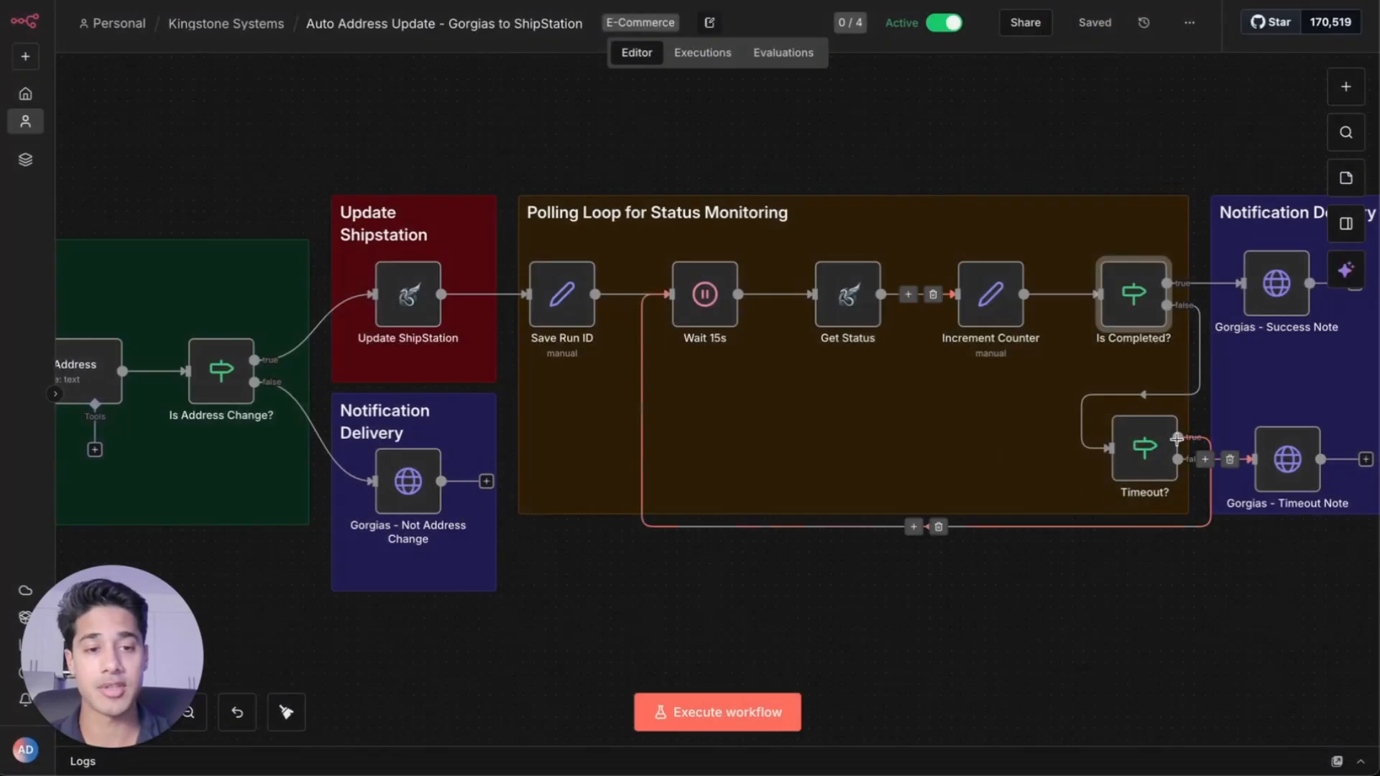
double_click(1148, 450)
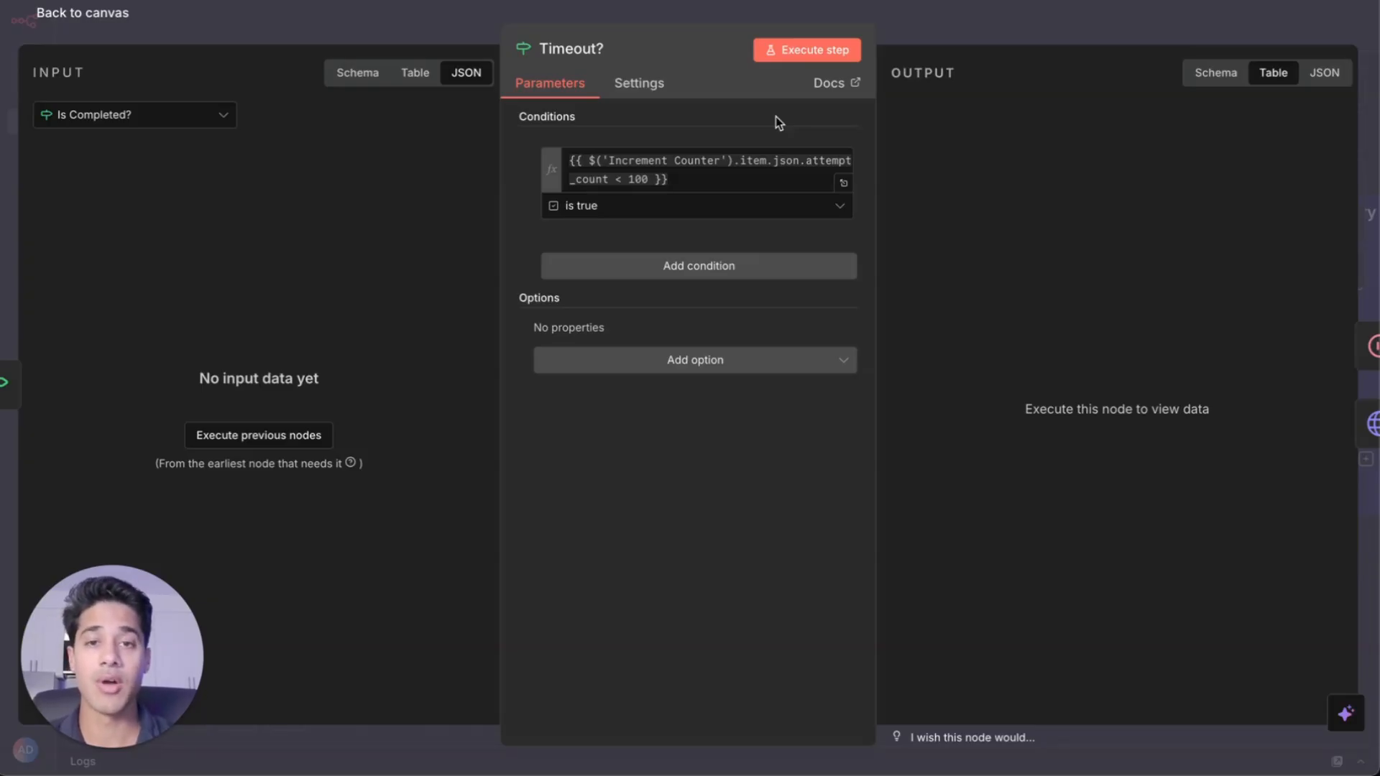
click(998, 26)
Review the Gorgias - Success Note and Gorgias - Timeout Note HTTP request settings
scroll(1082, 187, right, 5)
scroll(1006, 165, down, 1)
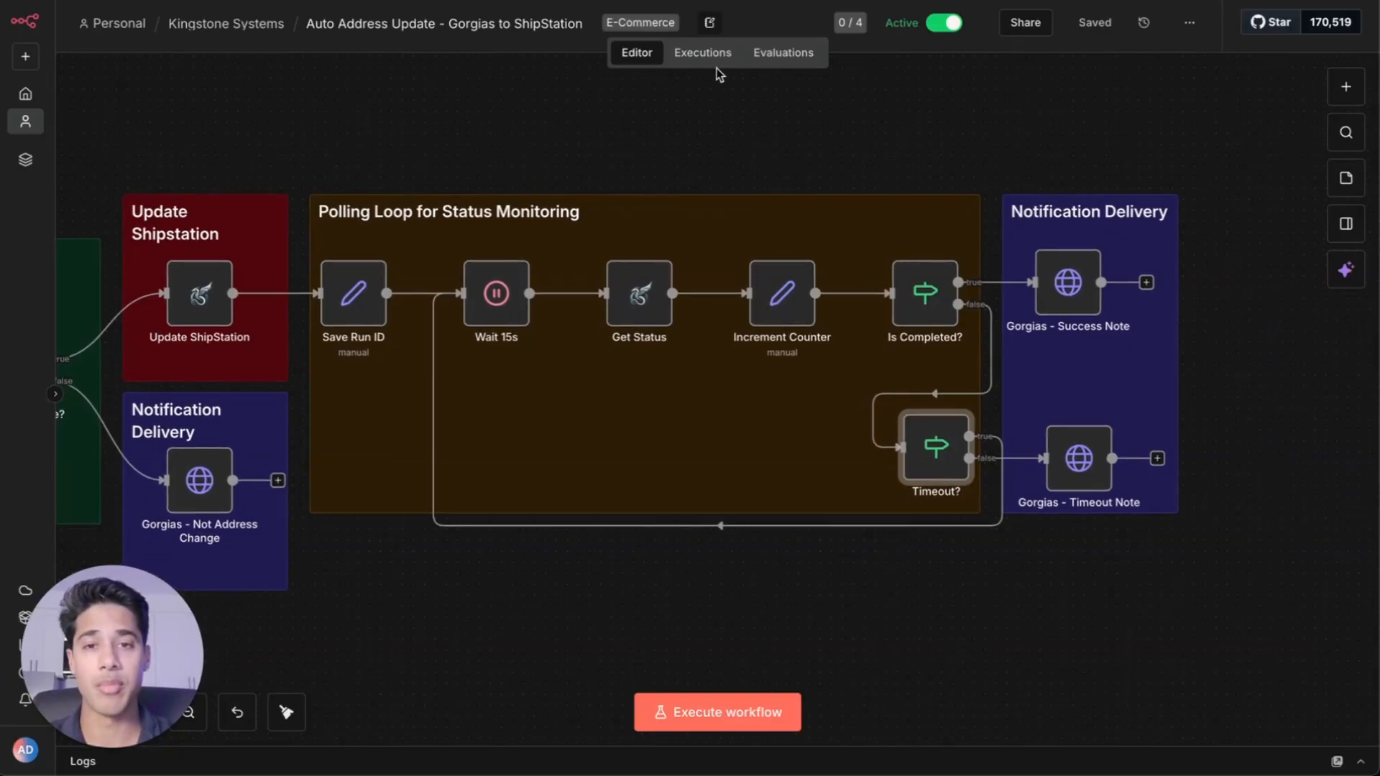
click(1064, 295)
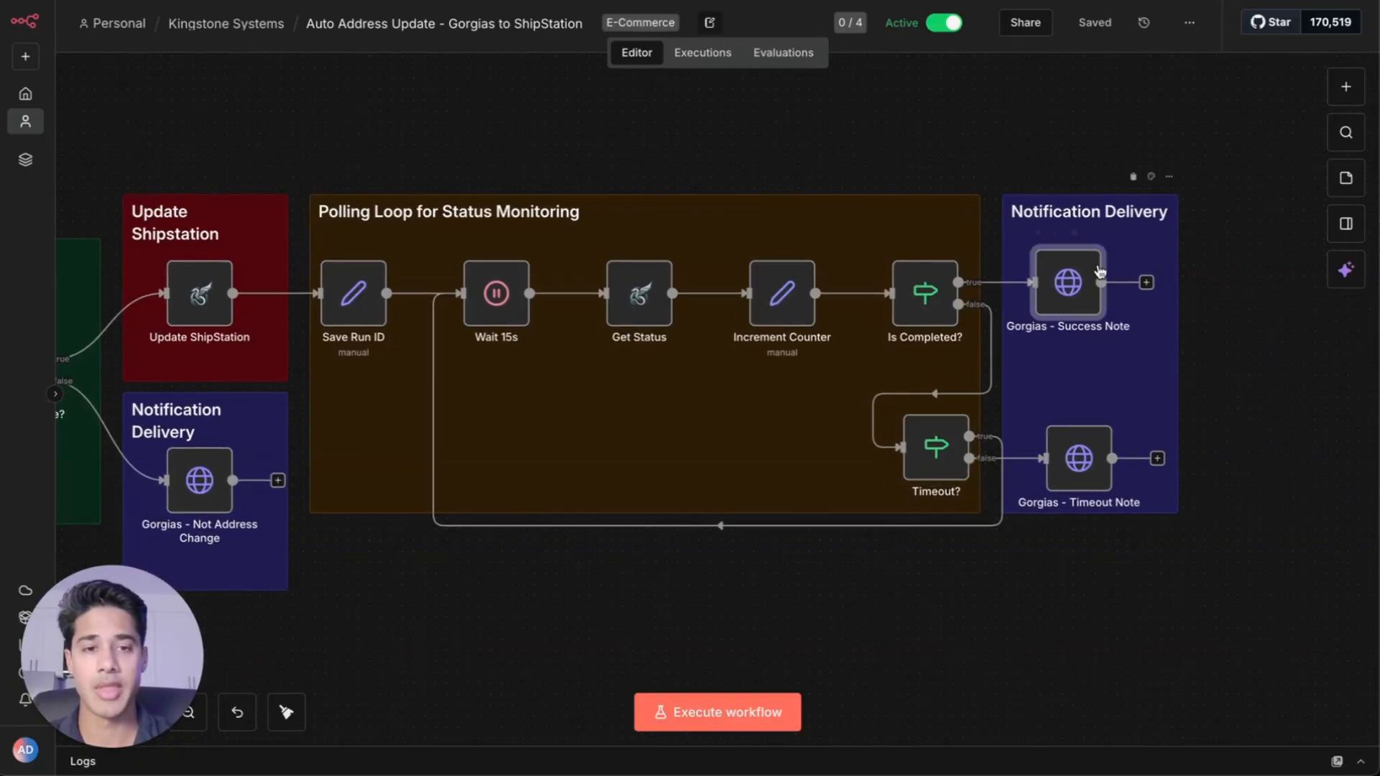
double_click(1062, 300)
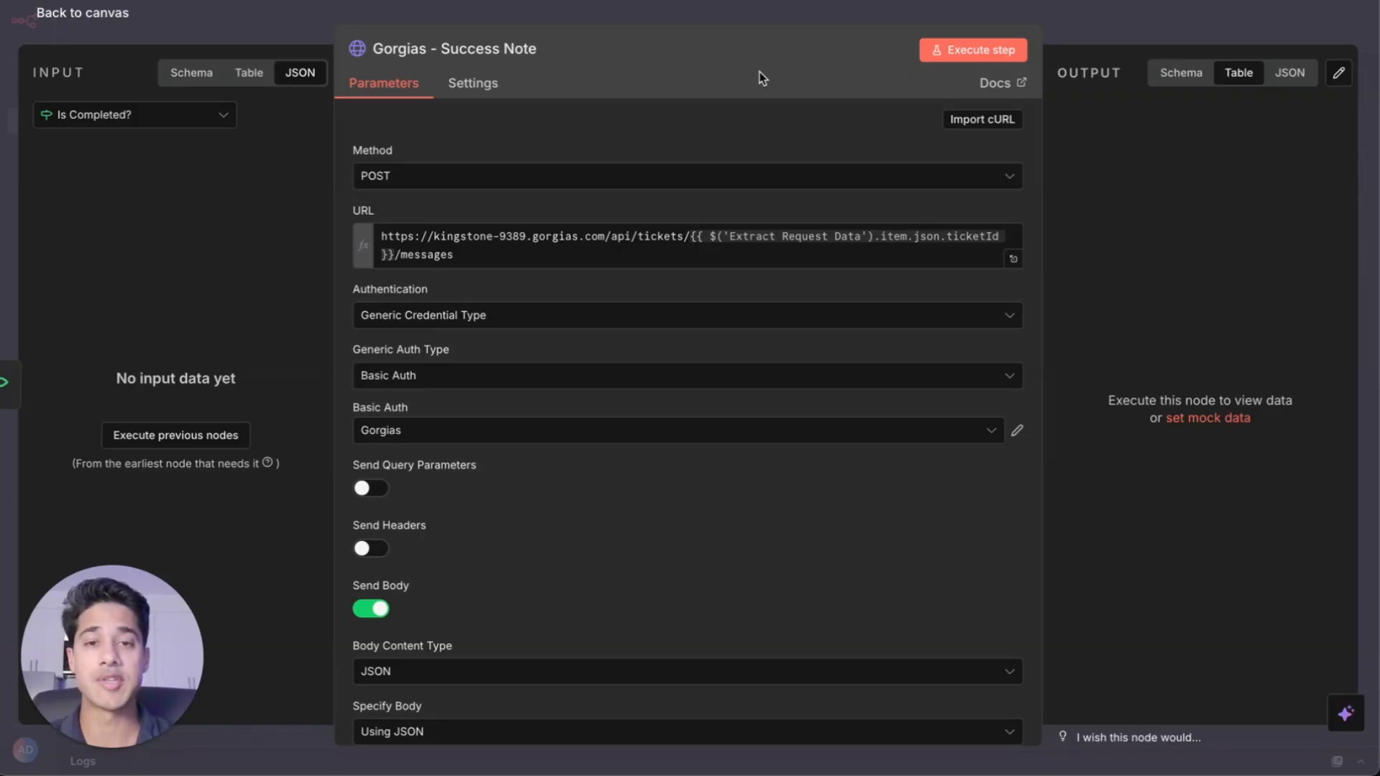
key(Escape)
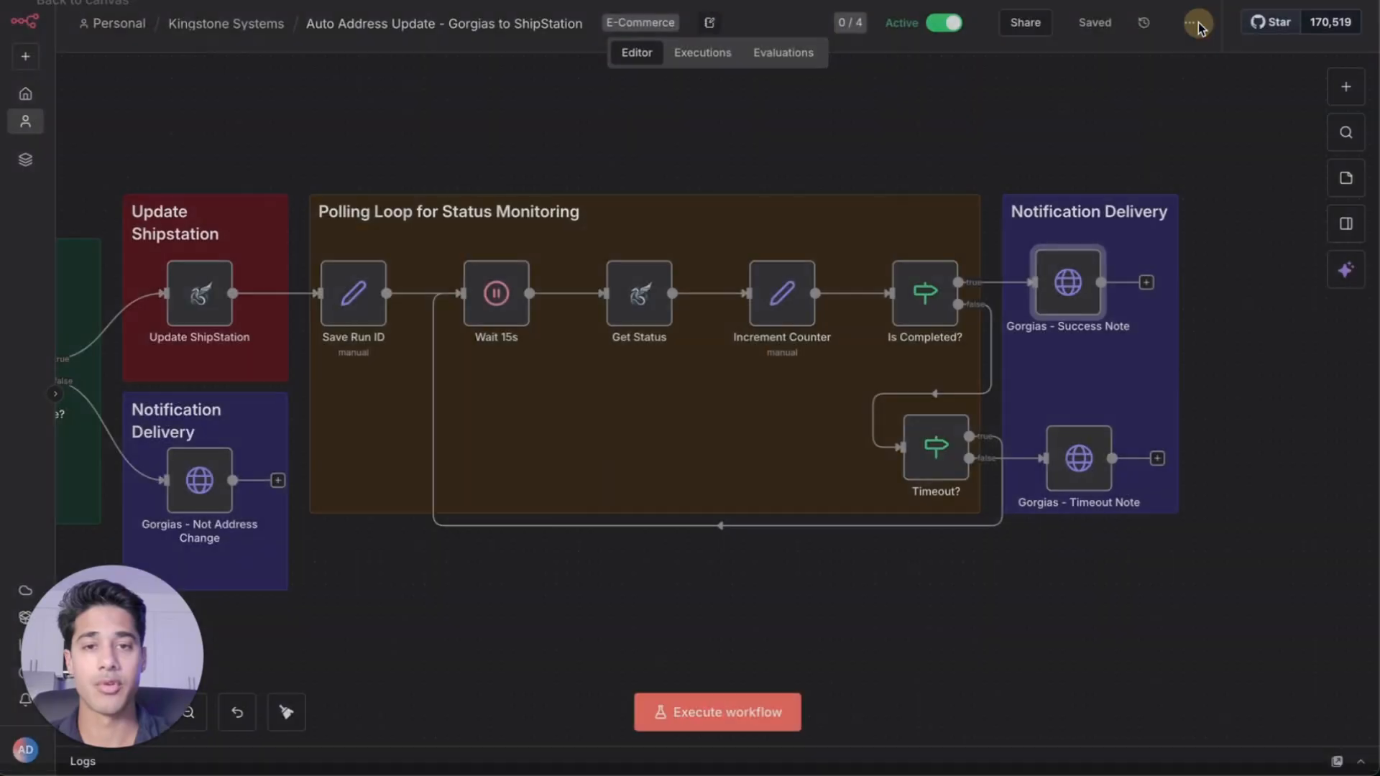
click(1069, 477)
click(1070, 476)
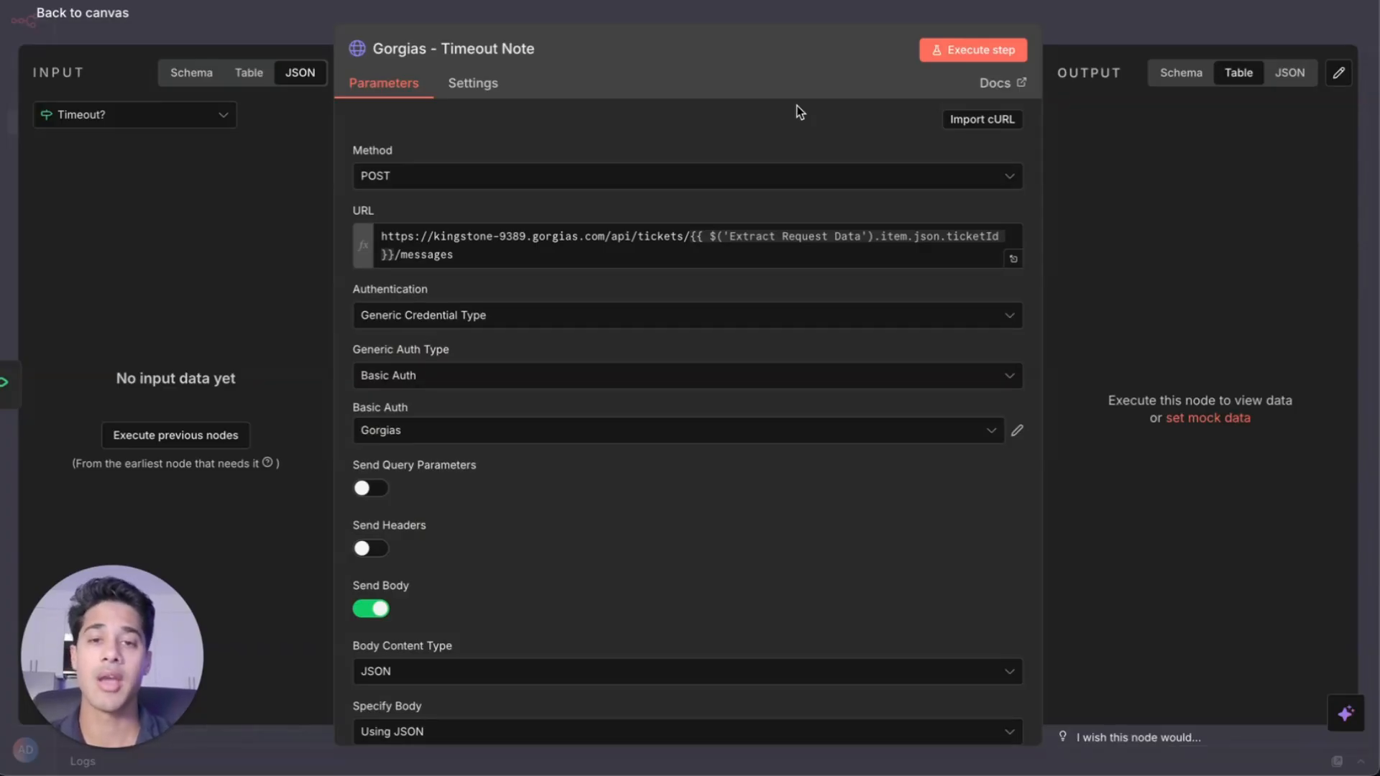
Return to the workflow canvas and open the Gorgias - Not Address Change node
click(740, 24)
scroll(219, 472, left, 3)
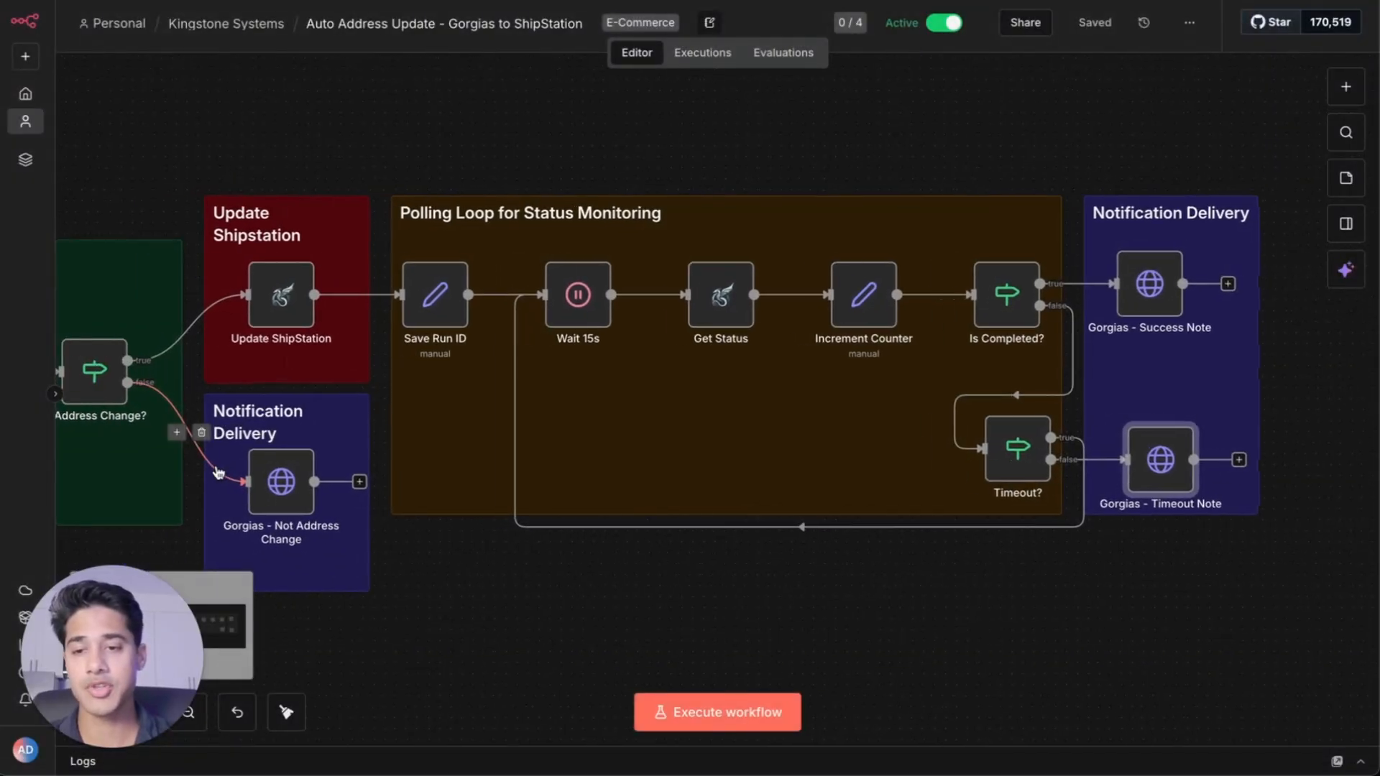
double_click(281, 482)
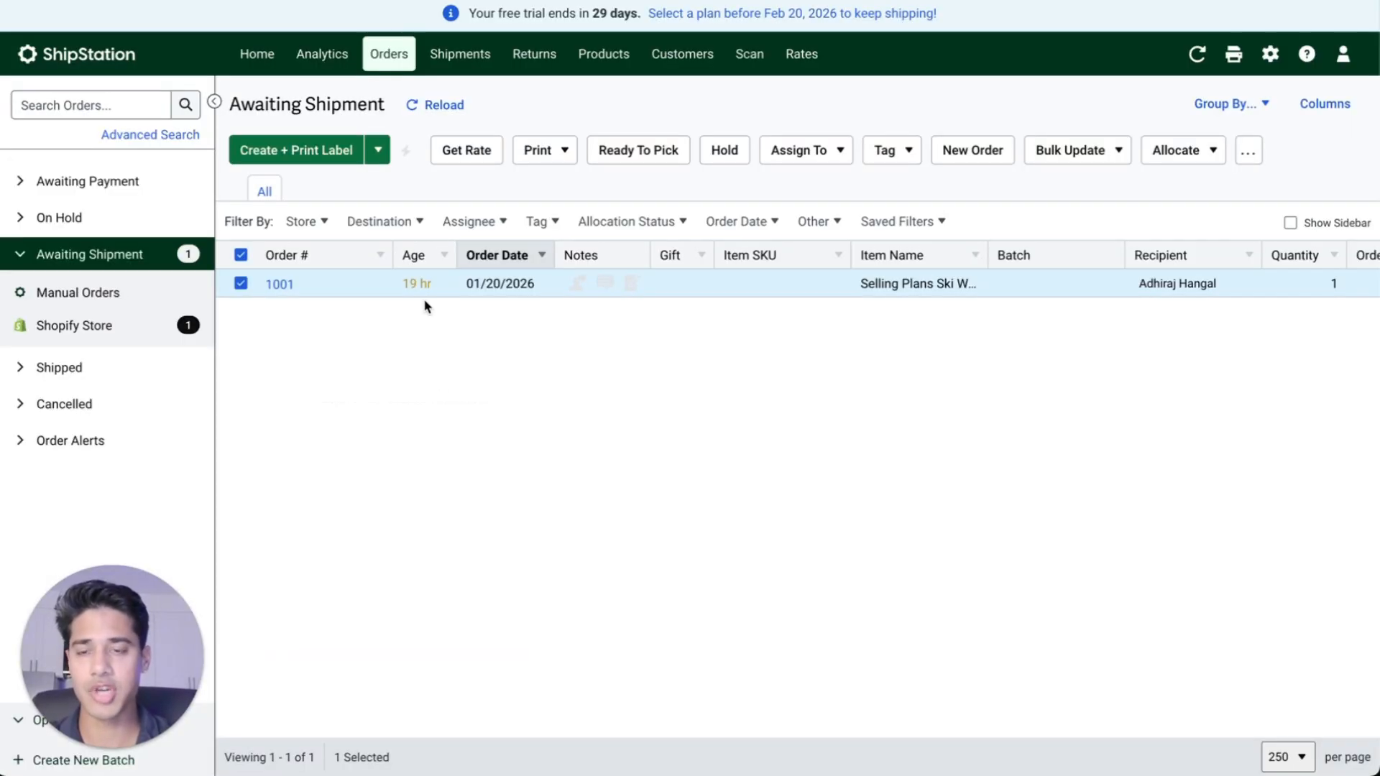
Open order 1001 in ShipStation and select its current ship-to address
click(278, 287)
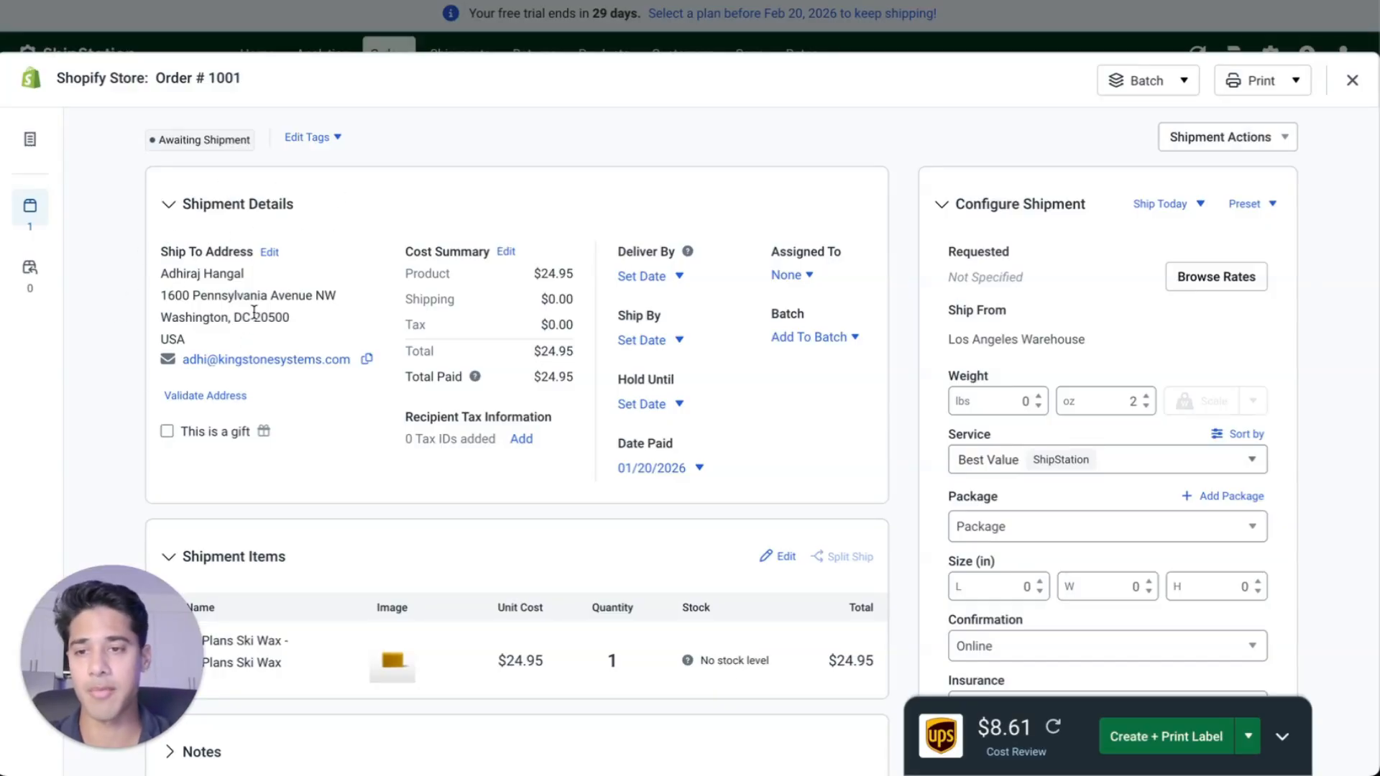
drag(320, 313, 163, 296)
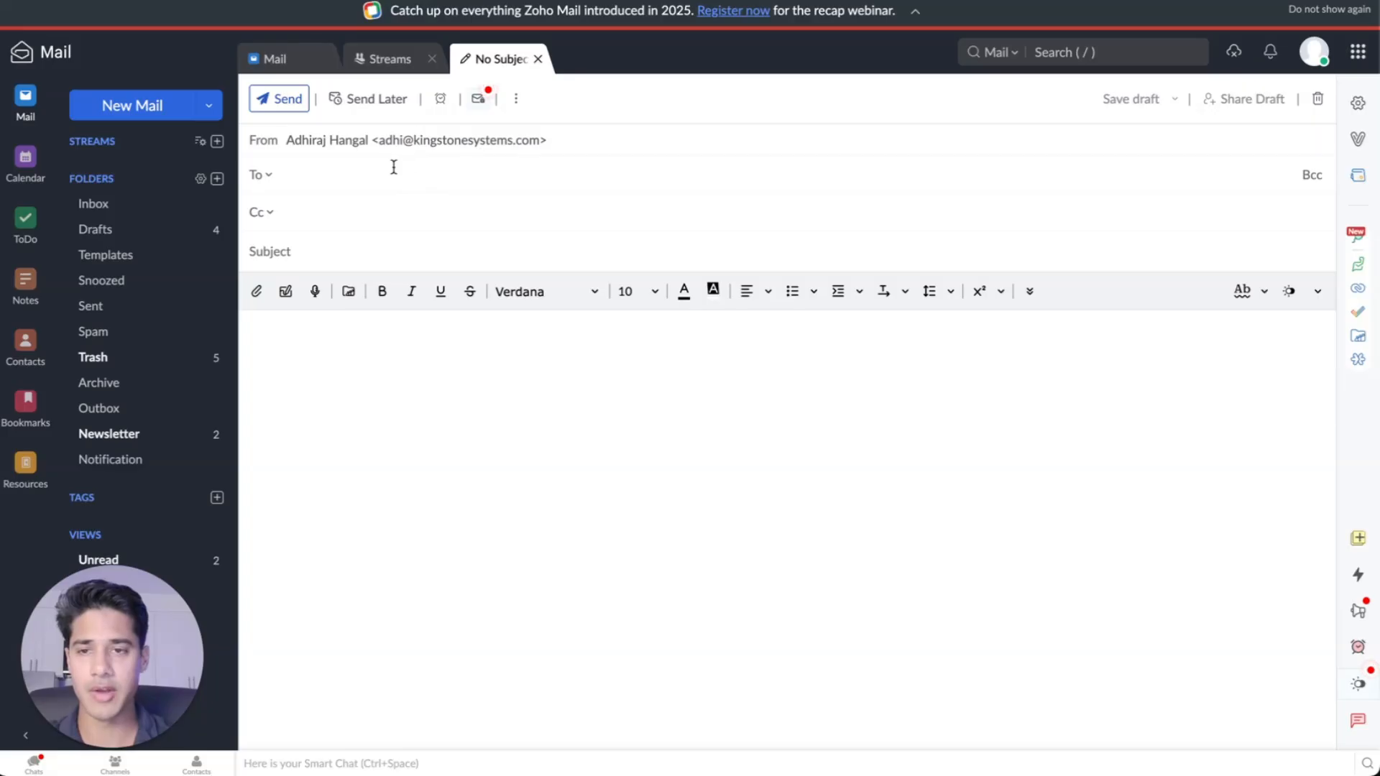
Address a new email to the Gorgias support inbox with the subject 'Need help changing address'
key(ctrl+v)
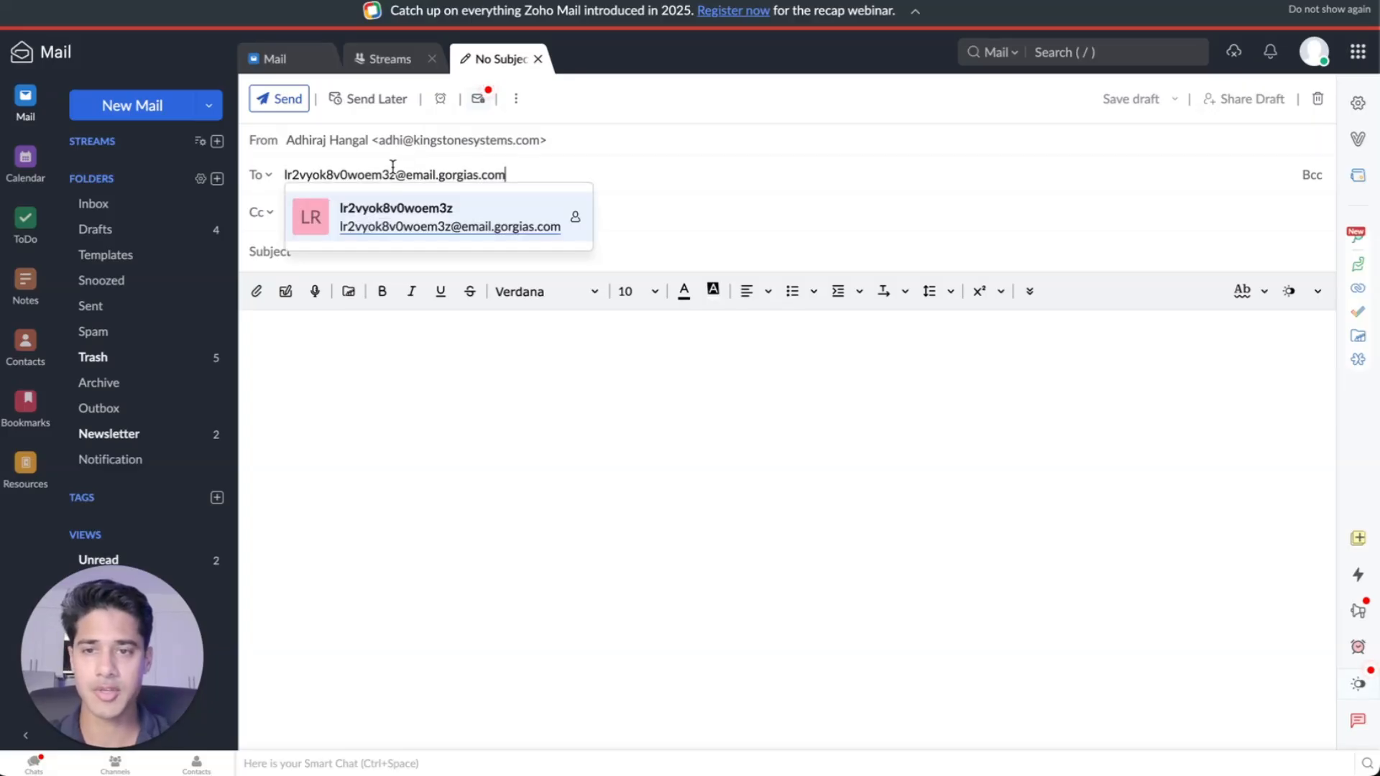
click(456, 225)
click(488, 245)
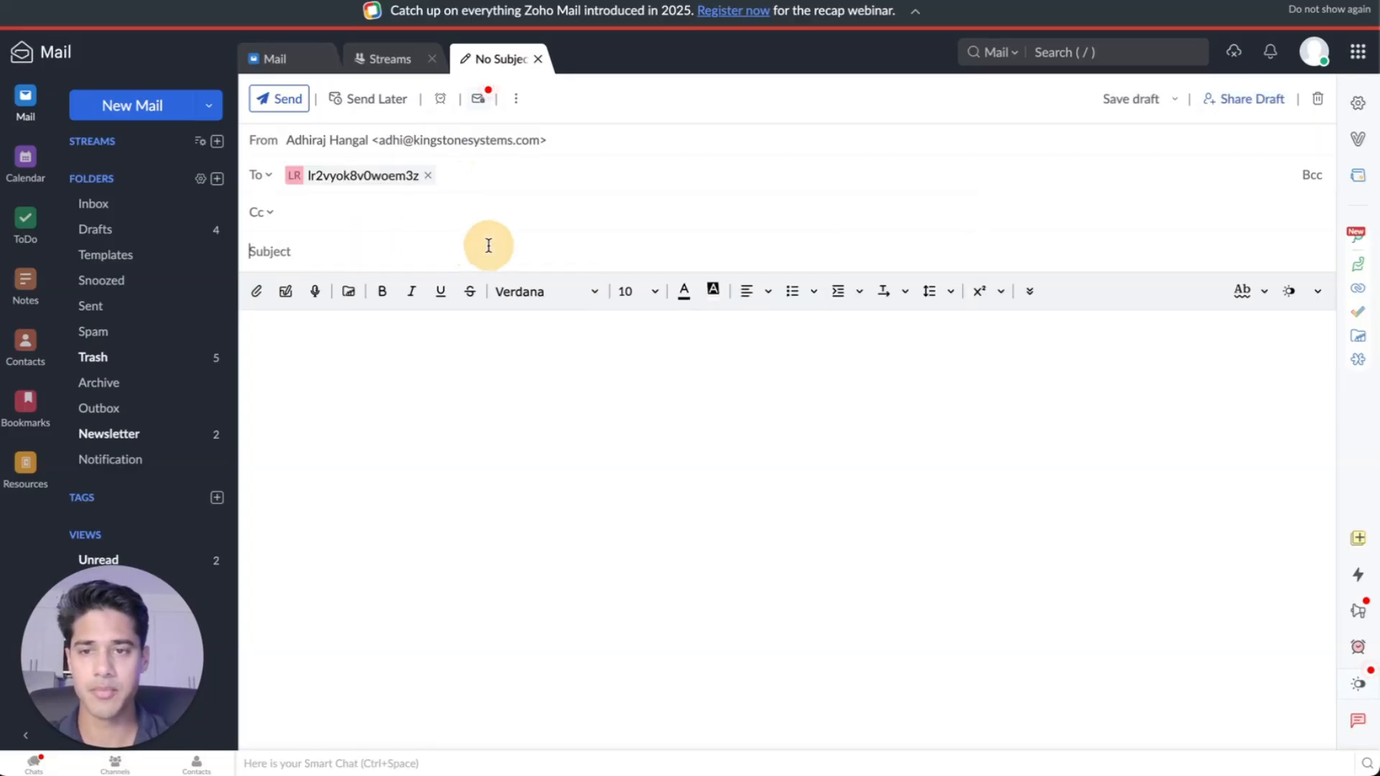
text(Need hlep)
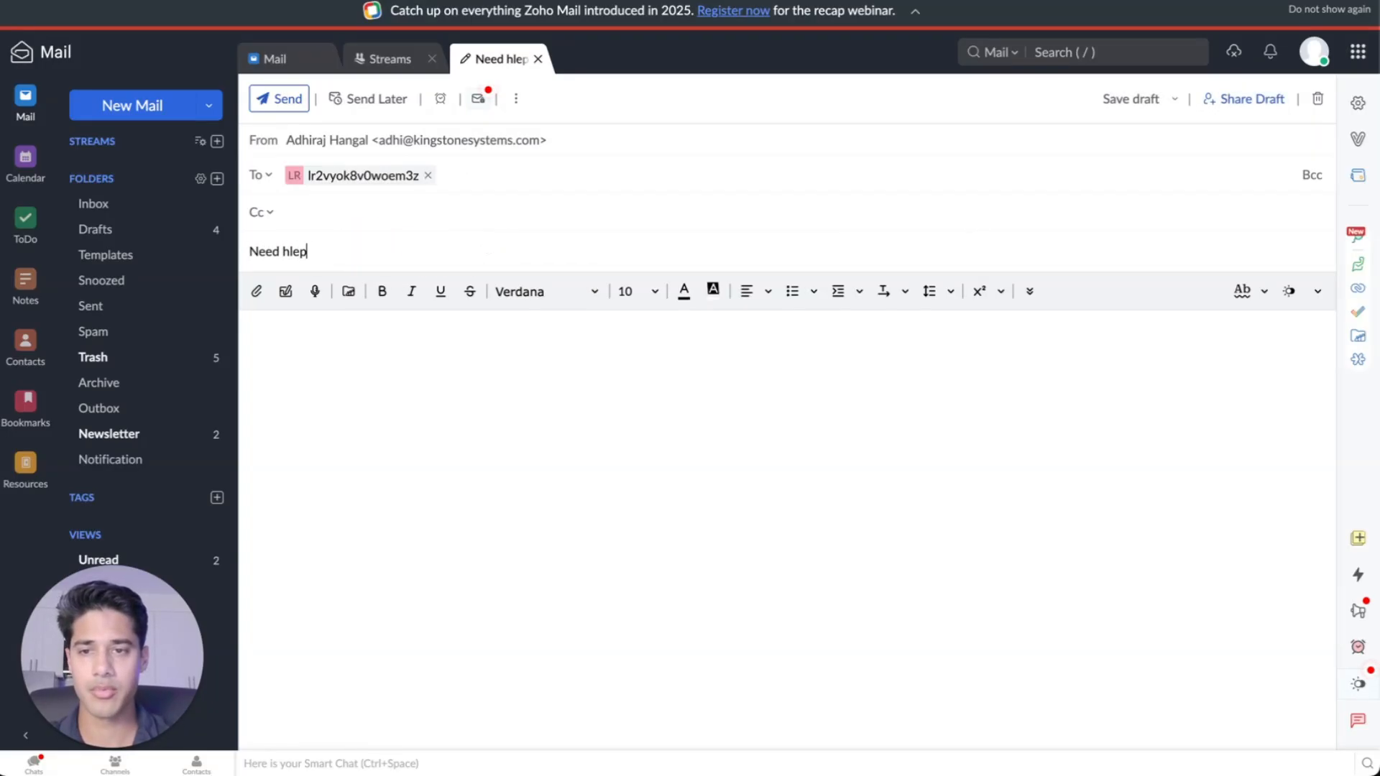
key(BackSpace)
key(BackSpace)
key(BackSpace)
text(elp changing add)
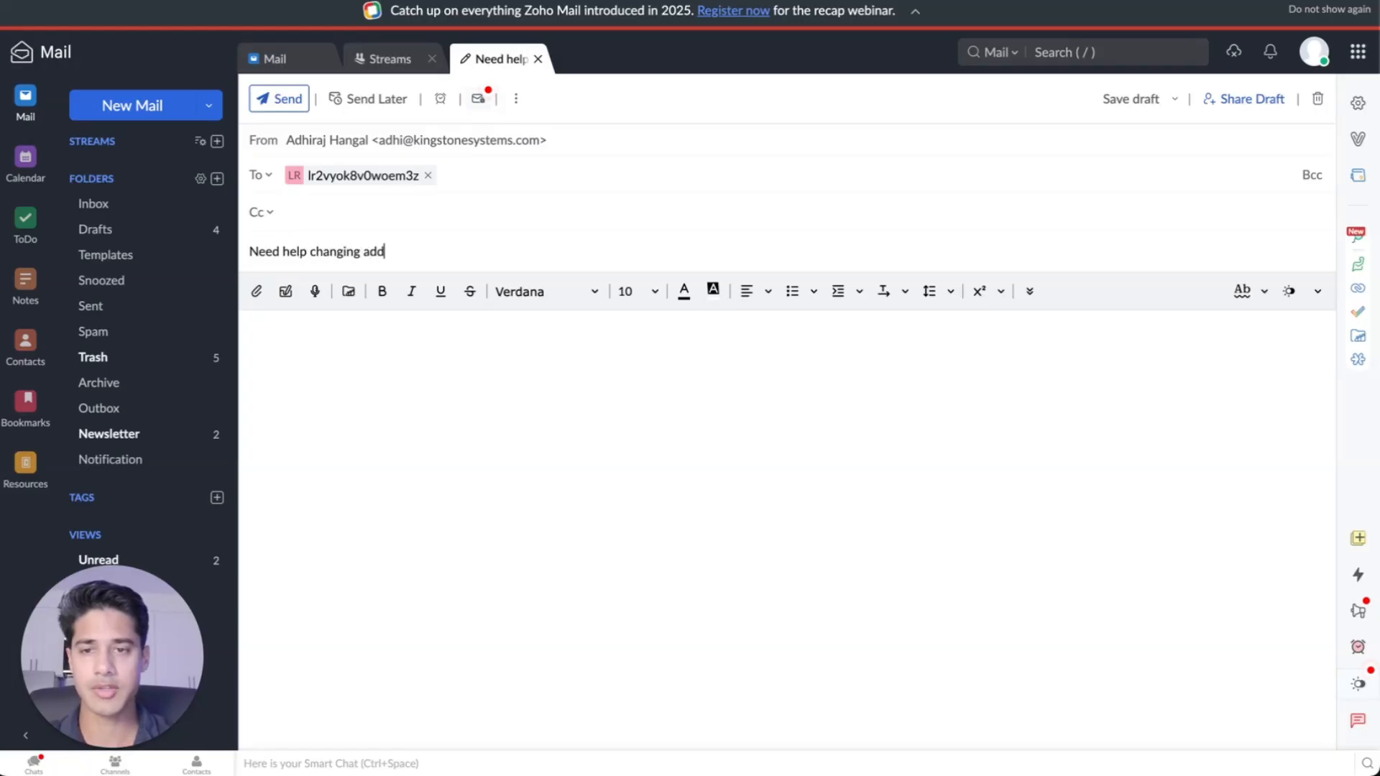
text(ress)
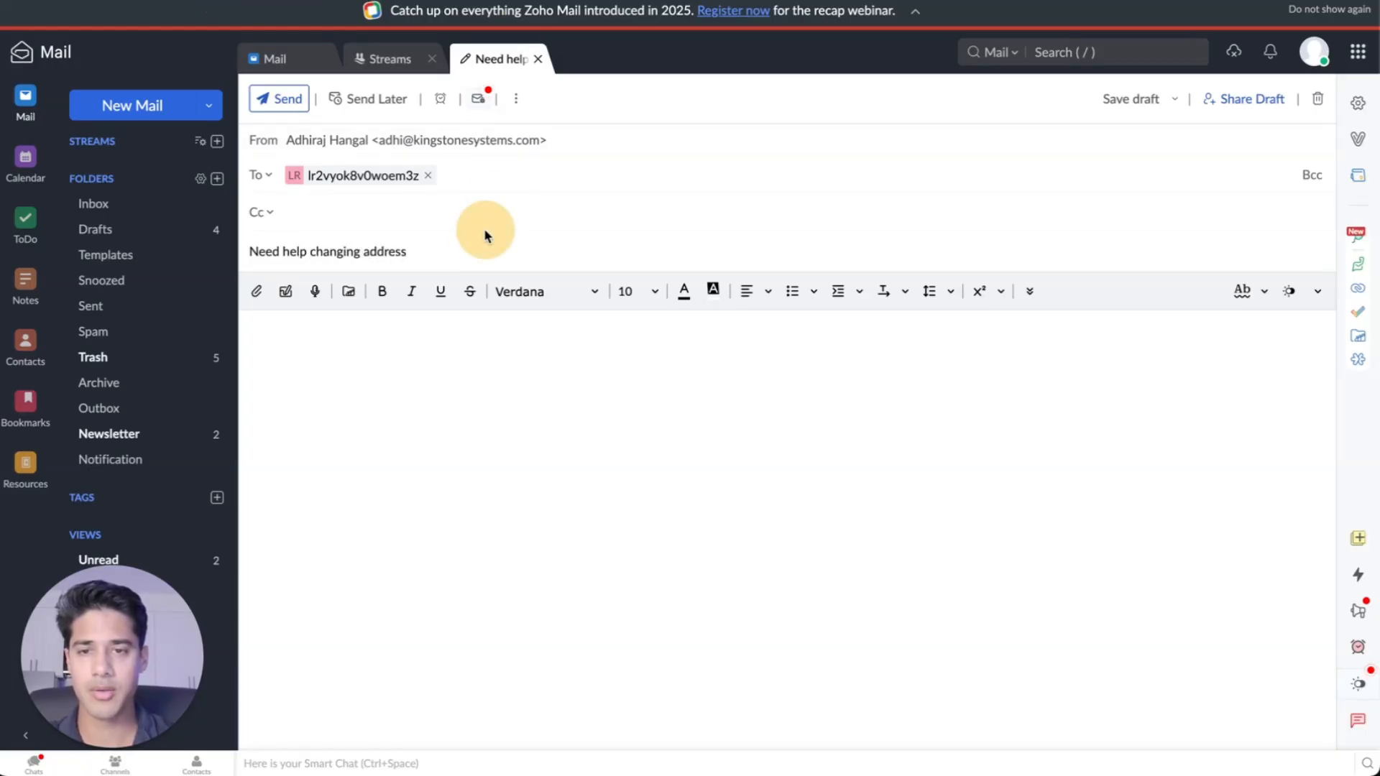
Paste the order 1001 address-change request into the message body and send the email
click(329, 362)
text(I just realized I'm not going to be home next week. Can you please update my shipping address for order number 1001? The new address is 9641 Sunset Boulevard, Beverly Hills, CA 90210 Thanks!)
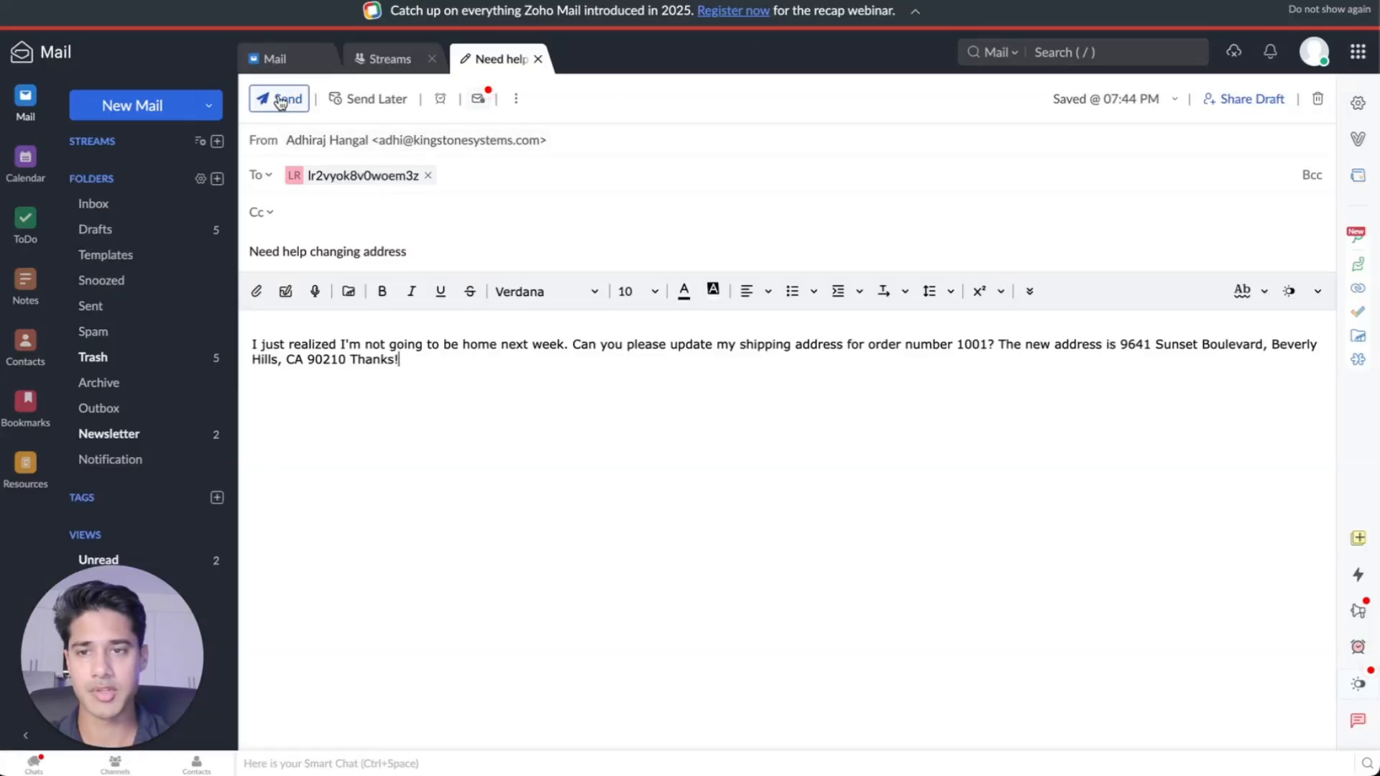
click(280, 100)
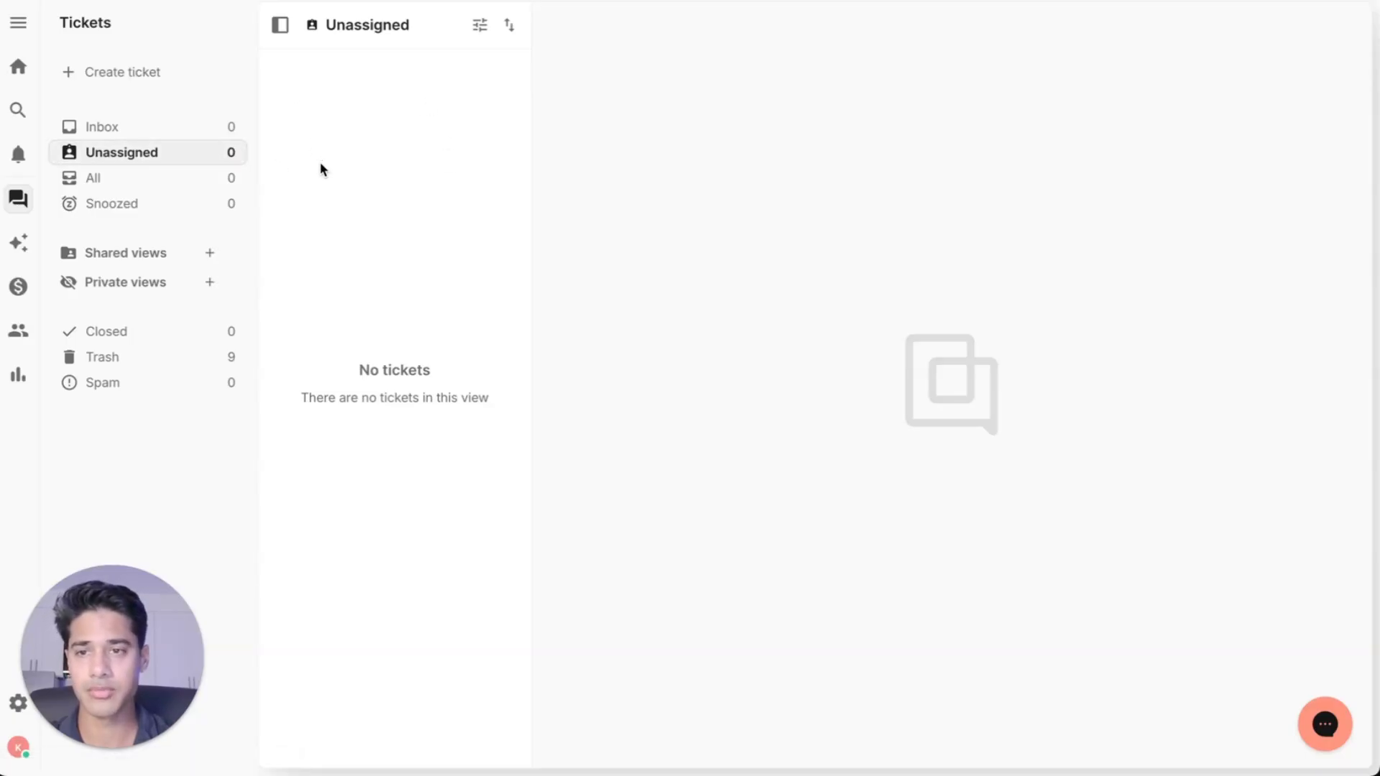
Open the Extract Request Data node to inspect the fields extracted from the new ticket
click(400, 92)
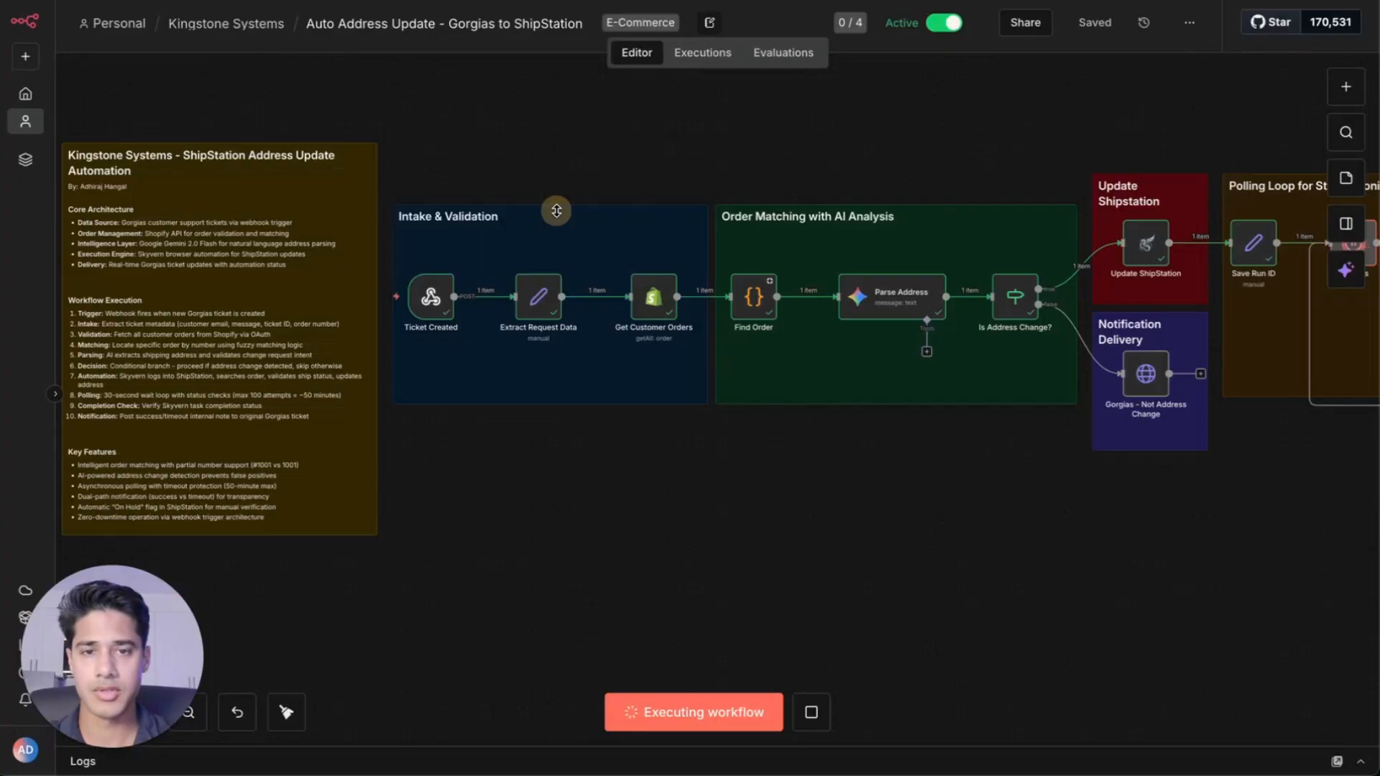
scroll(780, 192, right, 3)
scroll(780, 192, down, 5)
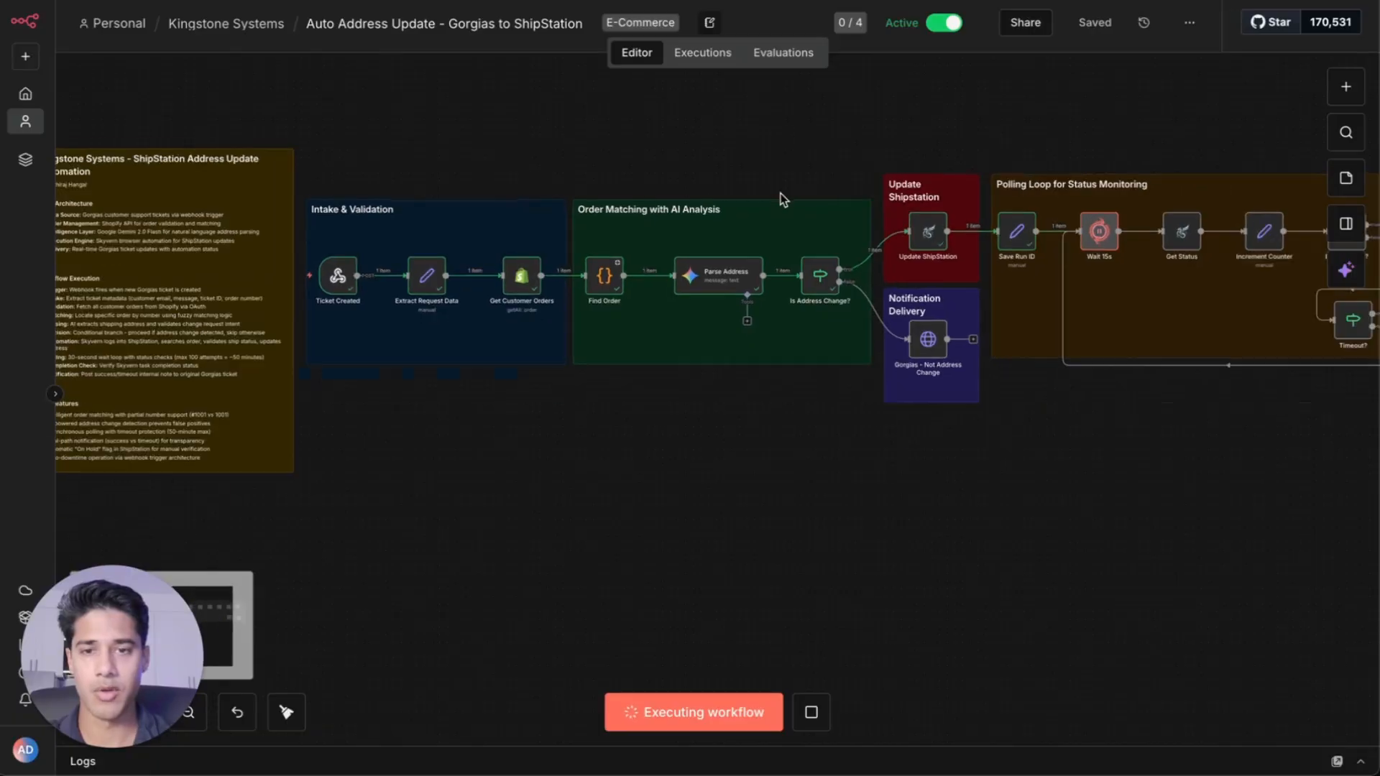
scroll(780, 192, up, 2)
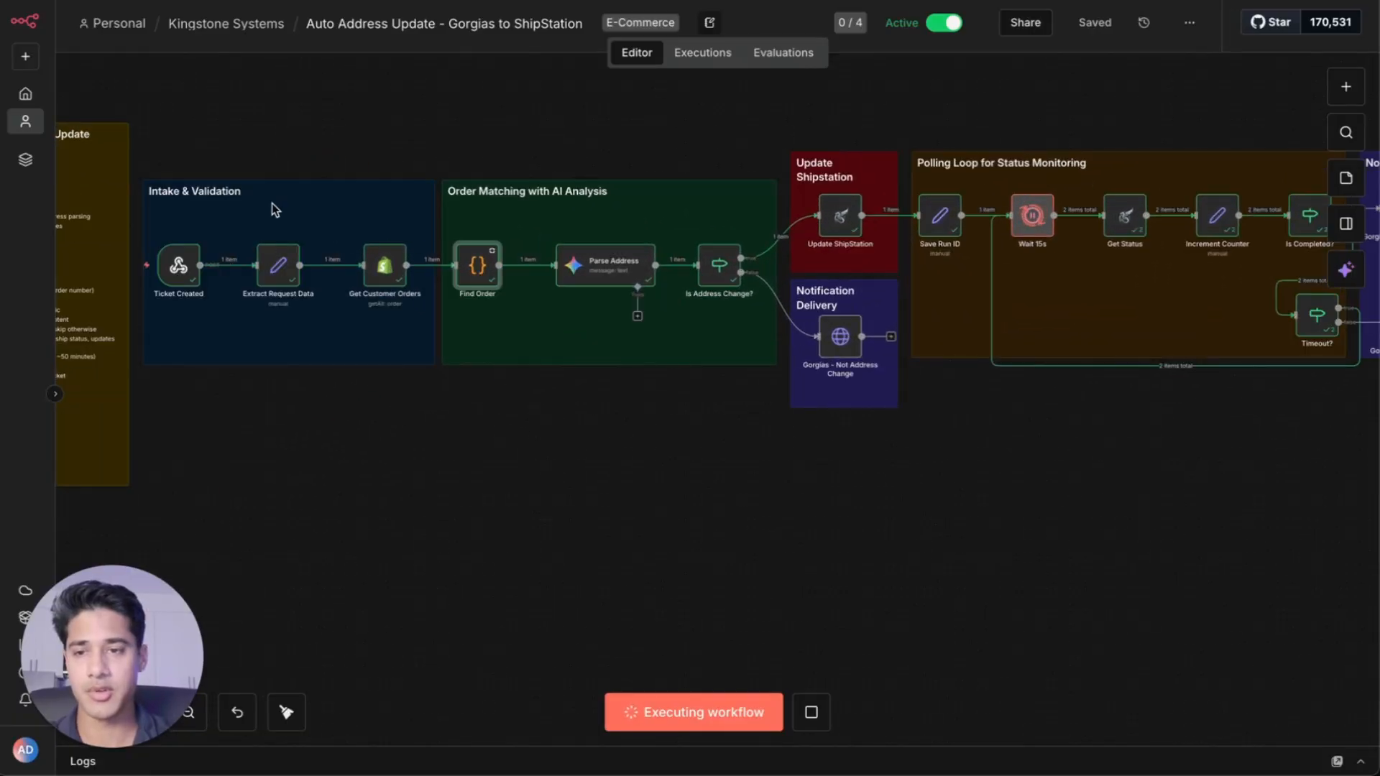
double_click(277, 265)
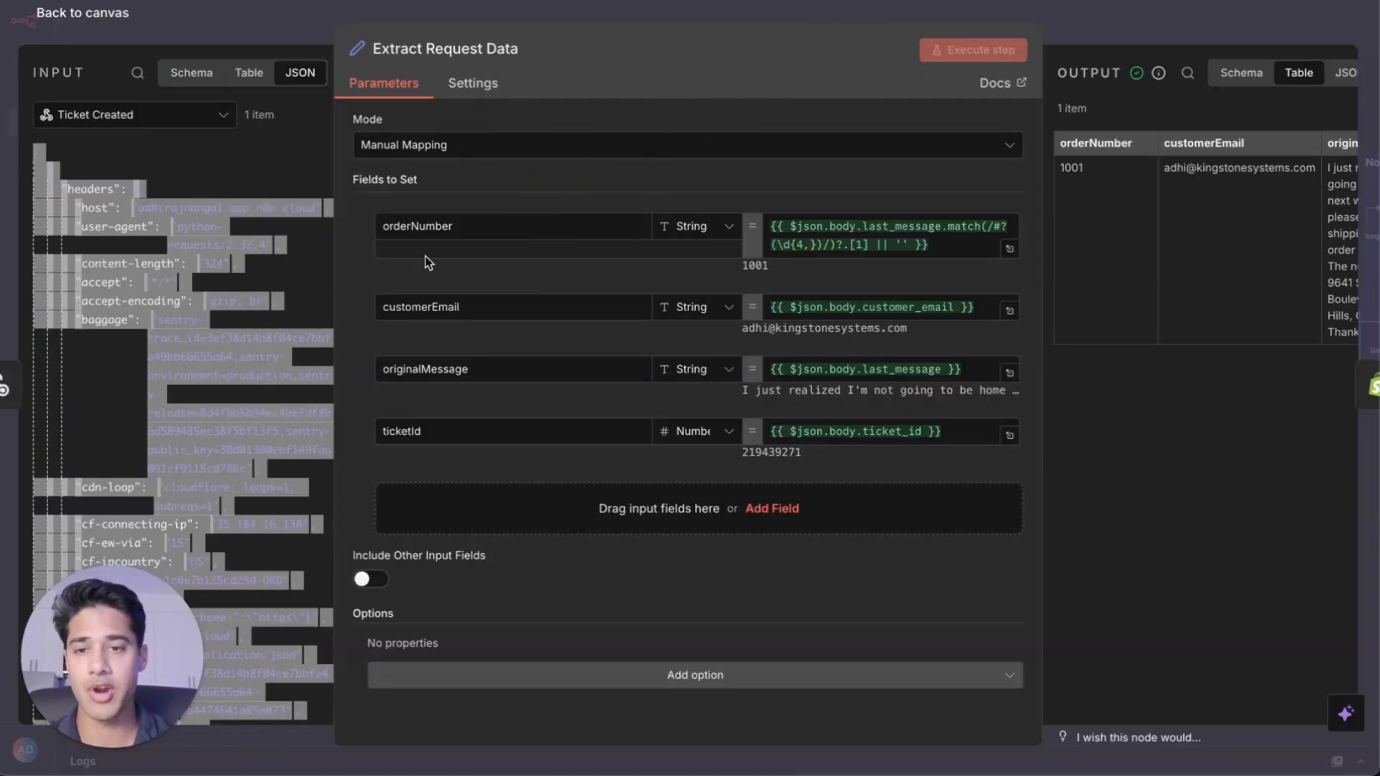
click(1154, 19)
Inspect the Get Customer Orders node's Shopify order output columns
double_click(383, 274)
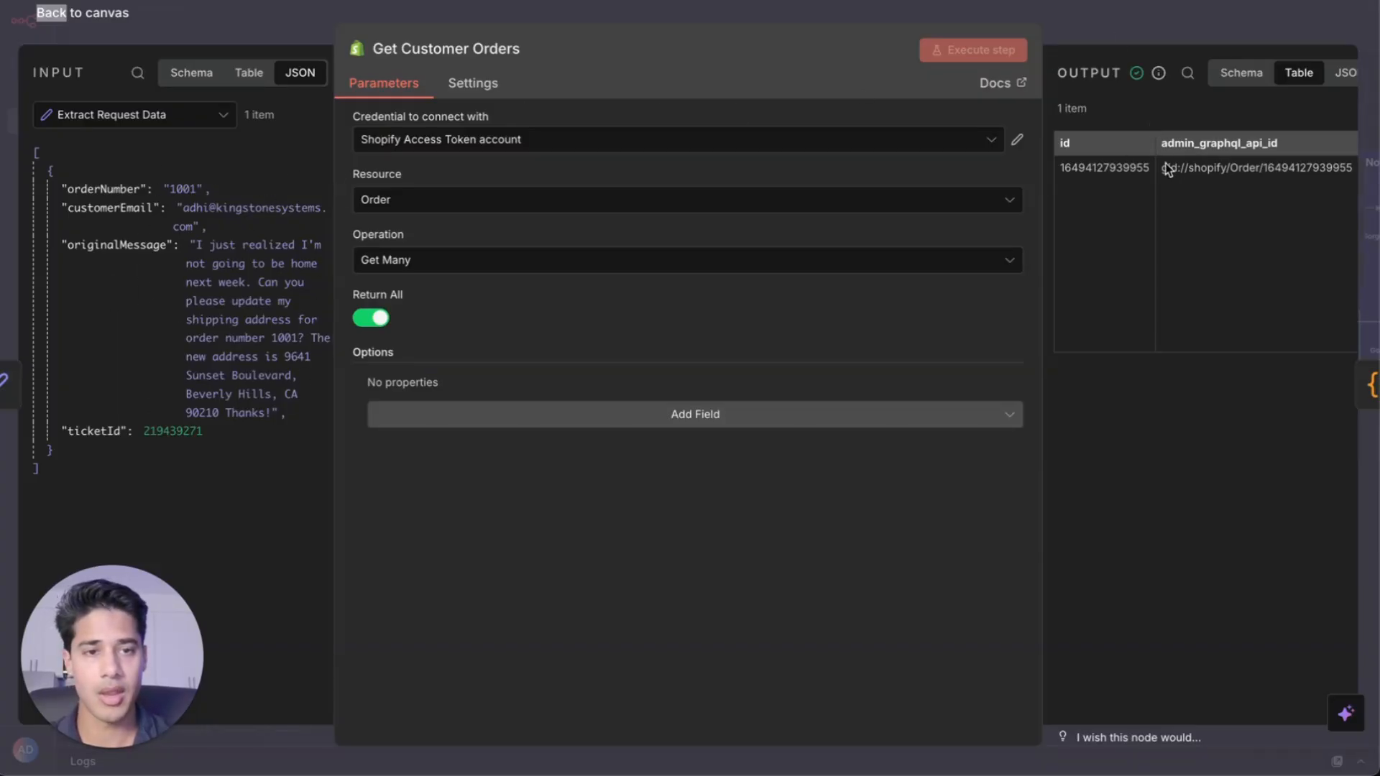
scroll(1171, 172, right, 10)
scroll(1173, 178, right, 10)
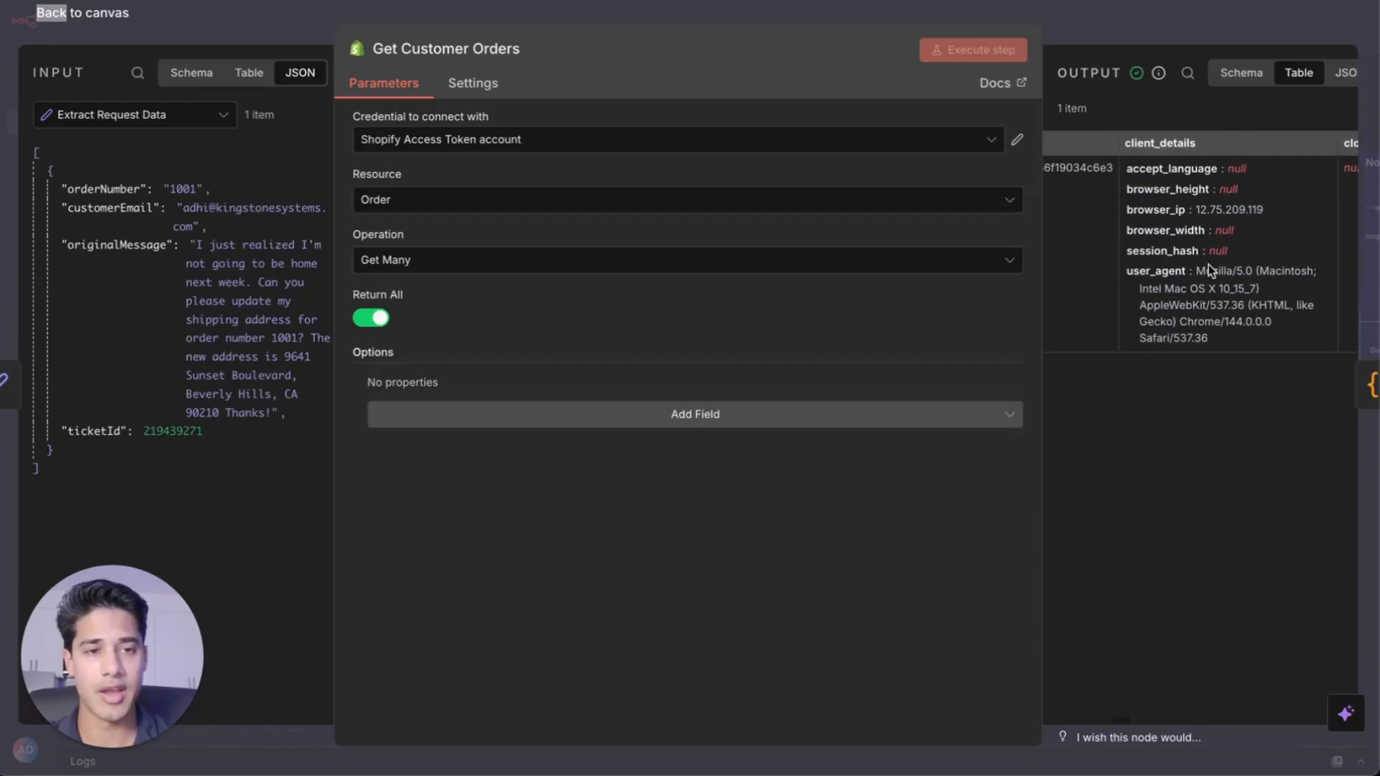
scroll(1288, 213, right, 10)
scroll(1288, 214, right, 5)
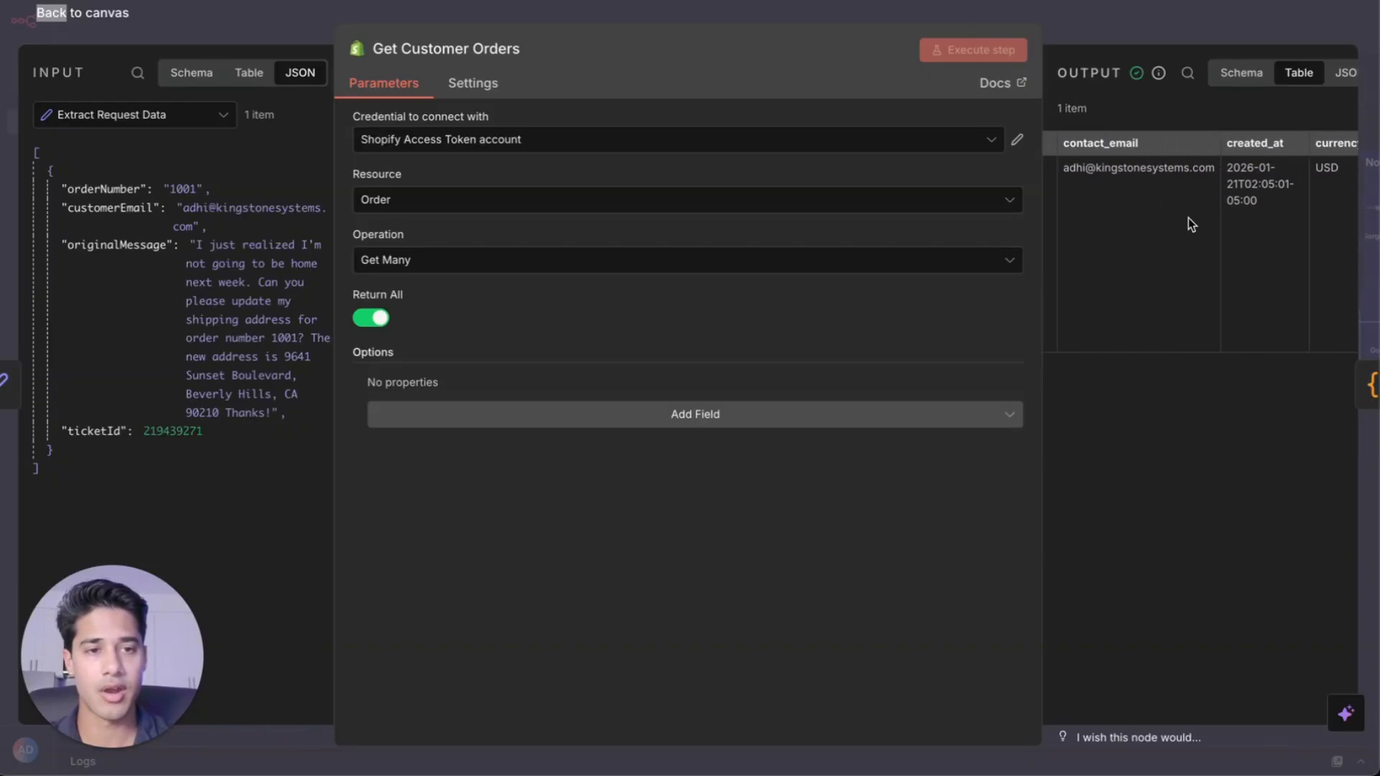
scroll(1188, 219, right, 5)
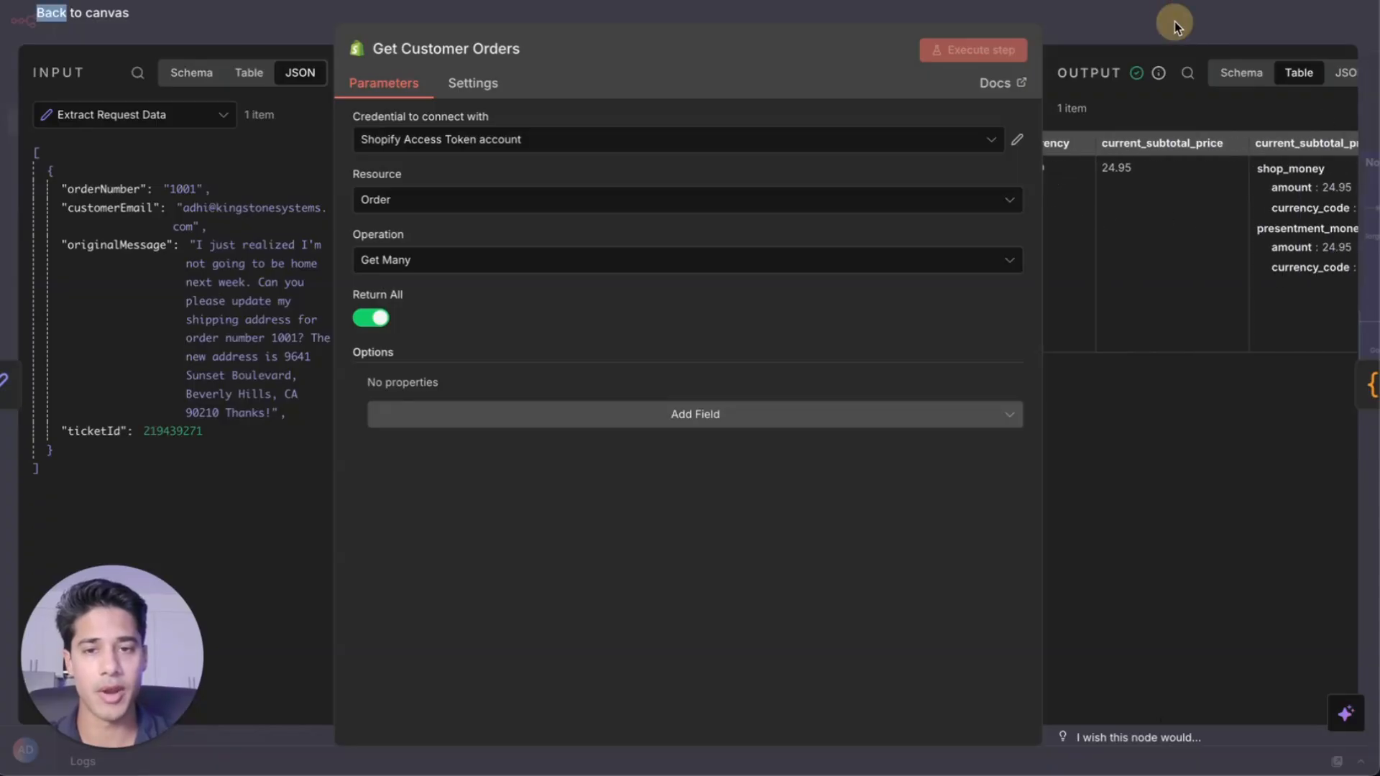
click(1114, 16)
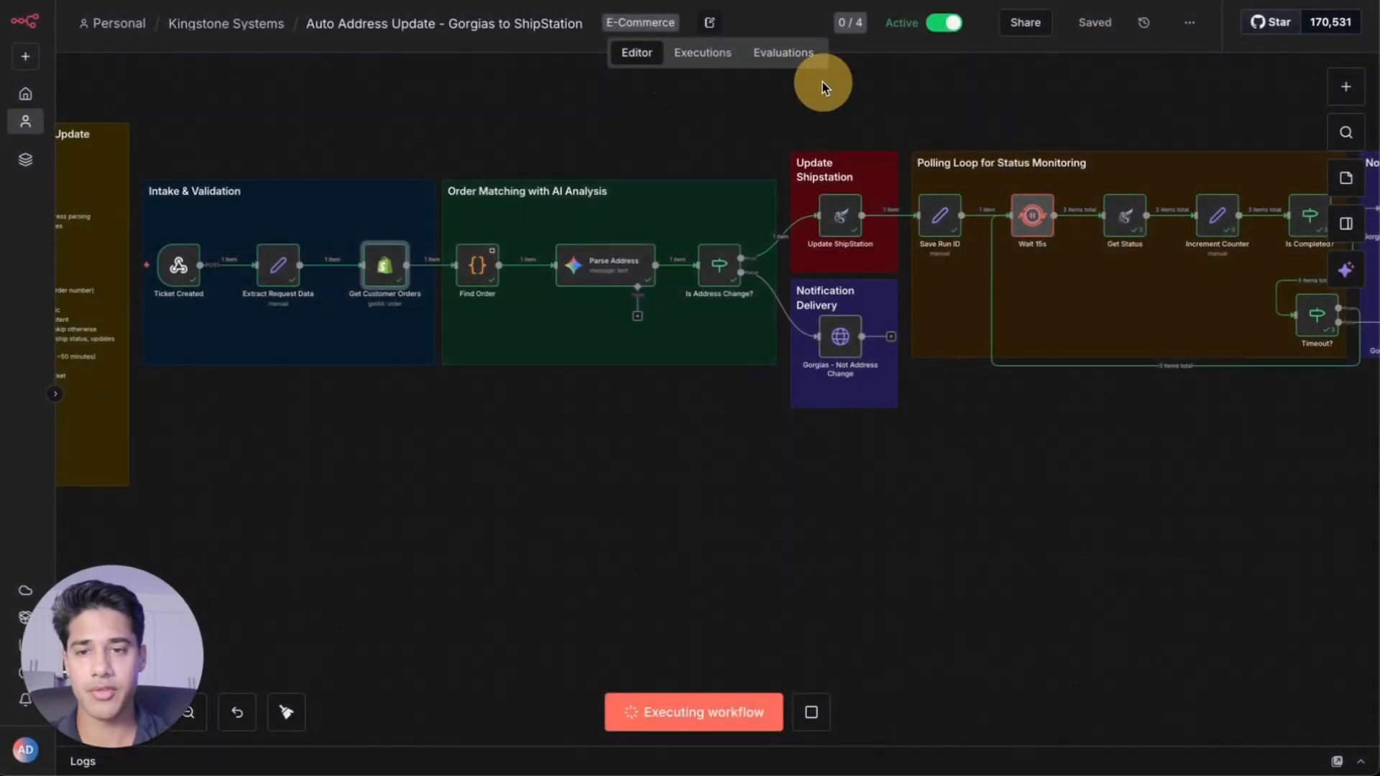
Inspect the Find Order code and the Parse Address Gemini output for the new address
double_click(477, 265)
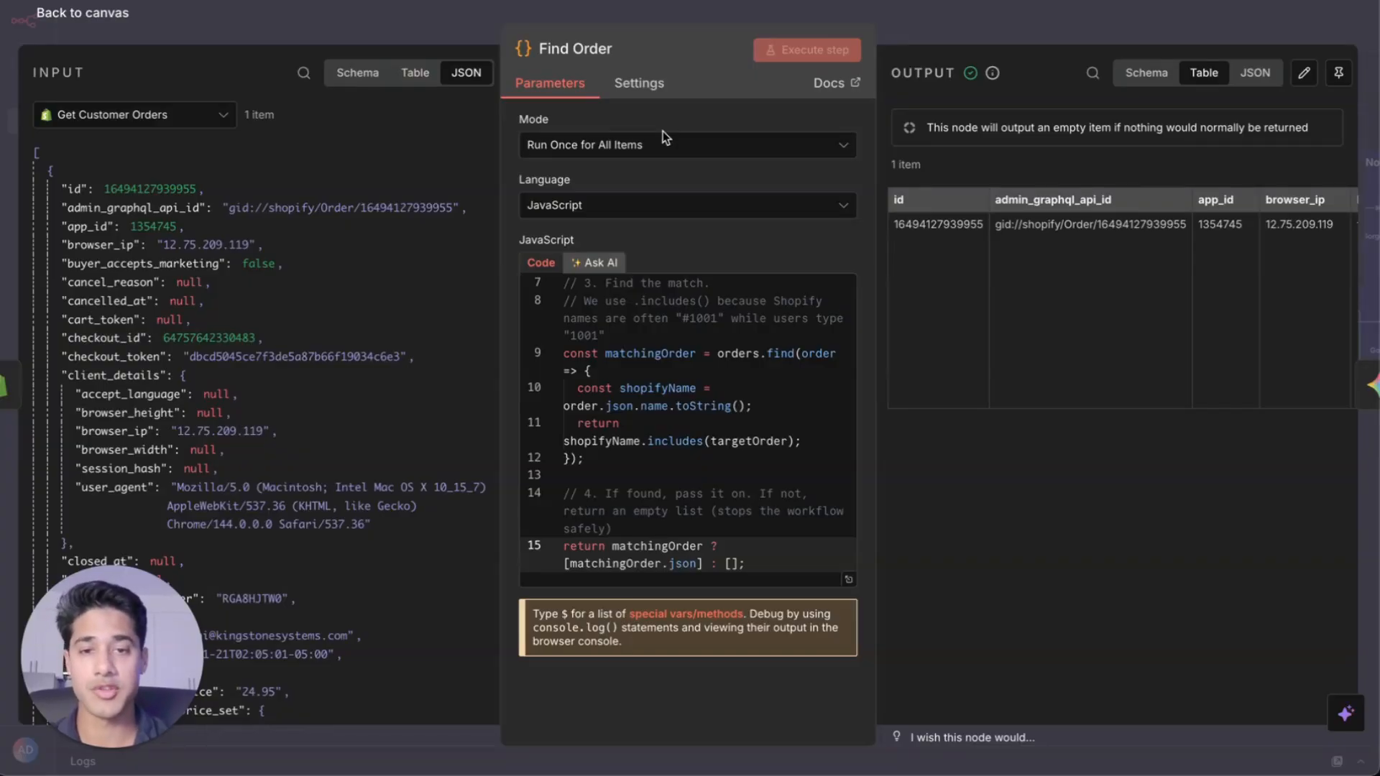
click(995, 23)
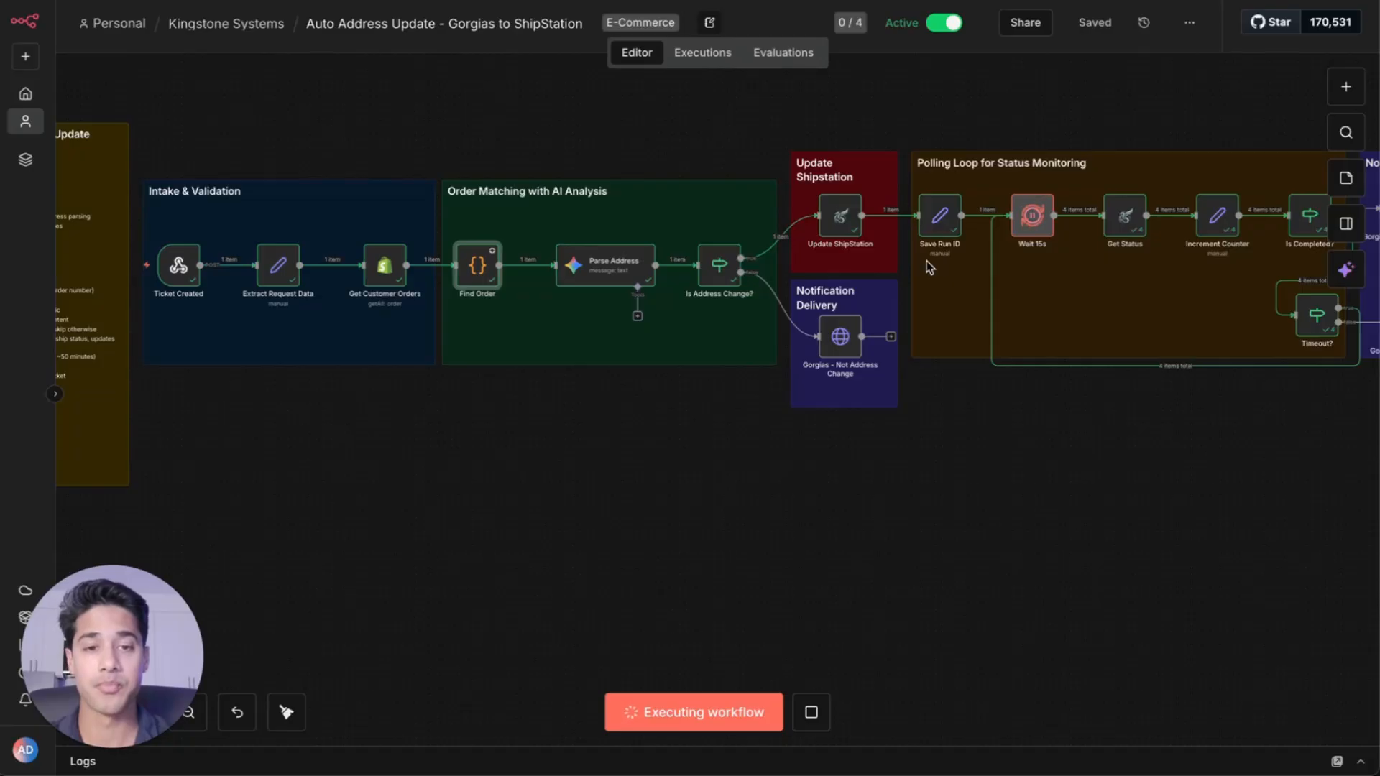
double_click(613, 266)
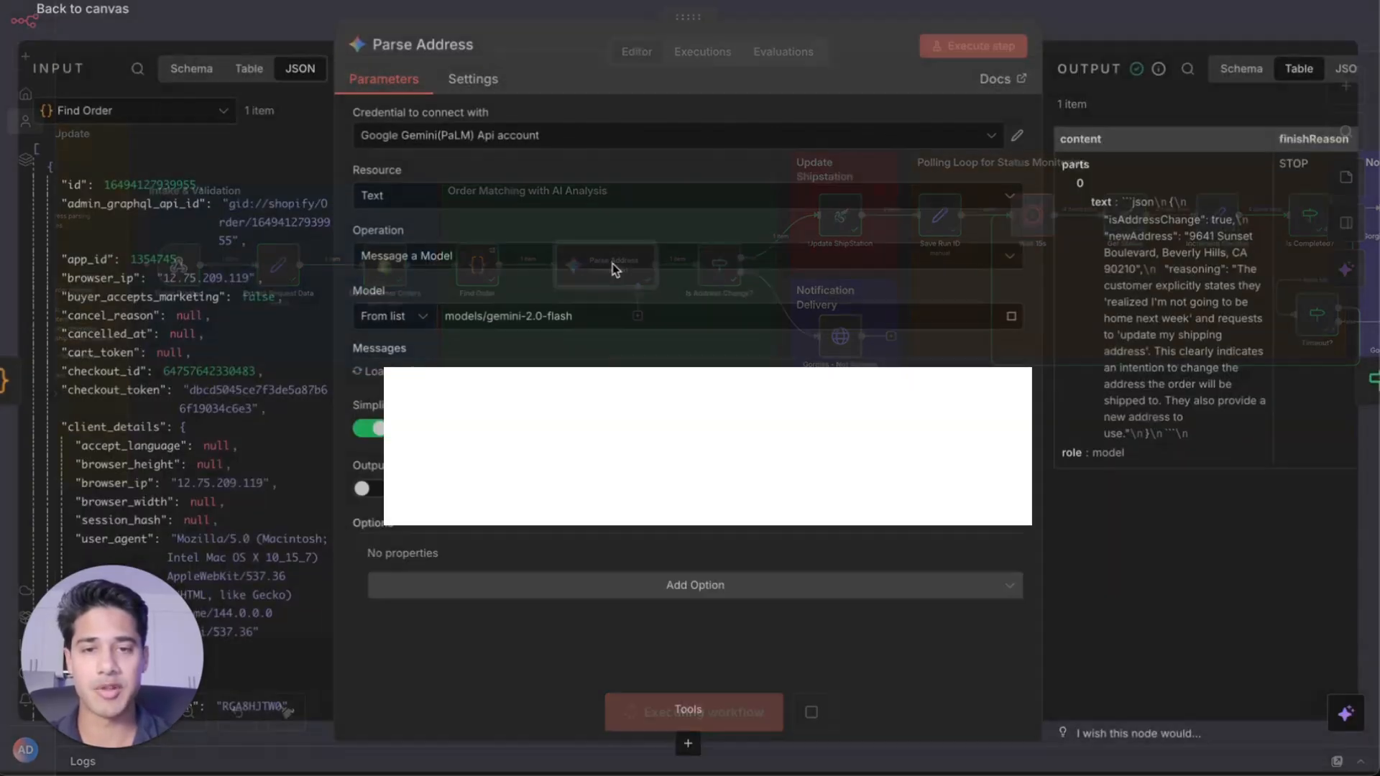
drag(931, 58, 704, 56)
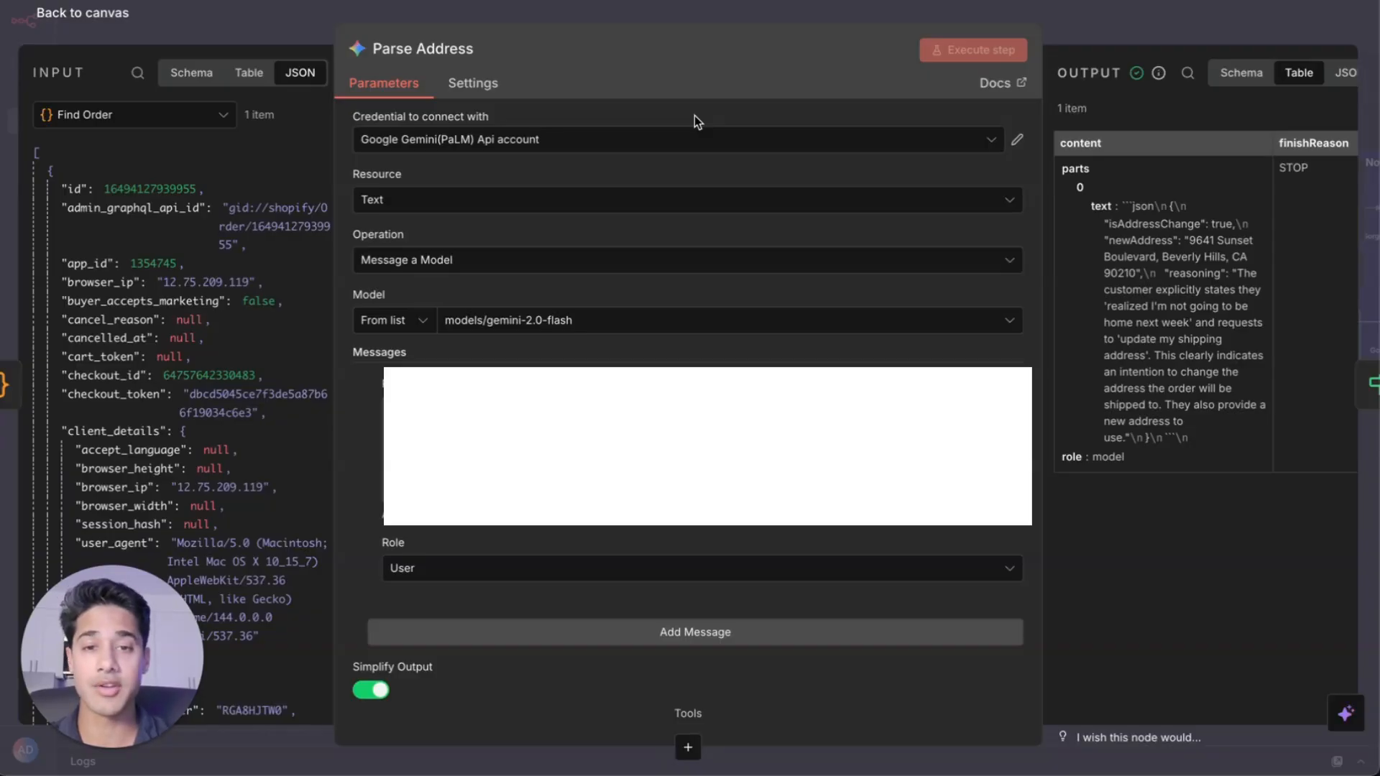
key(Escape)
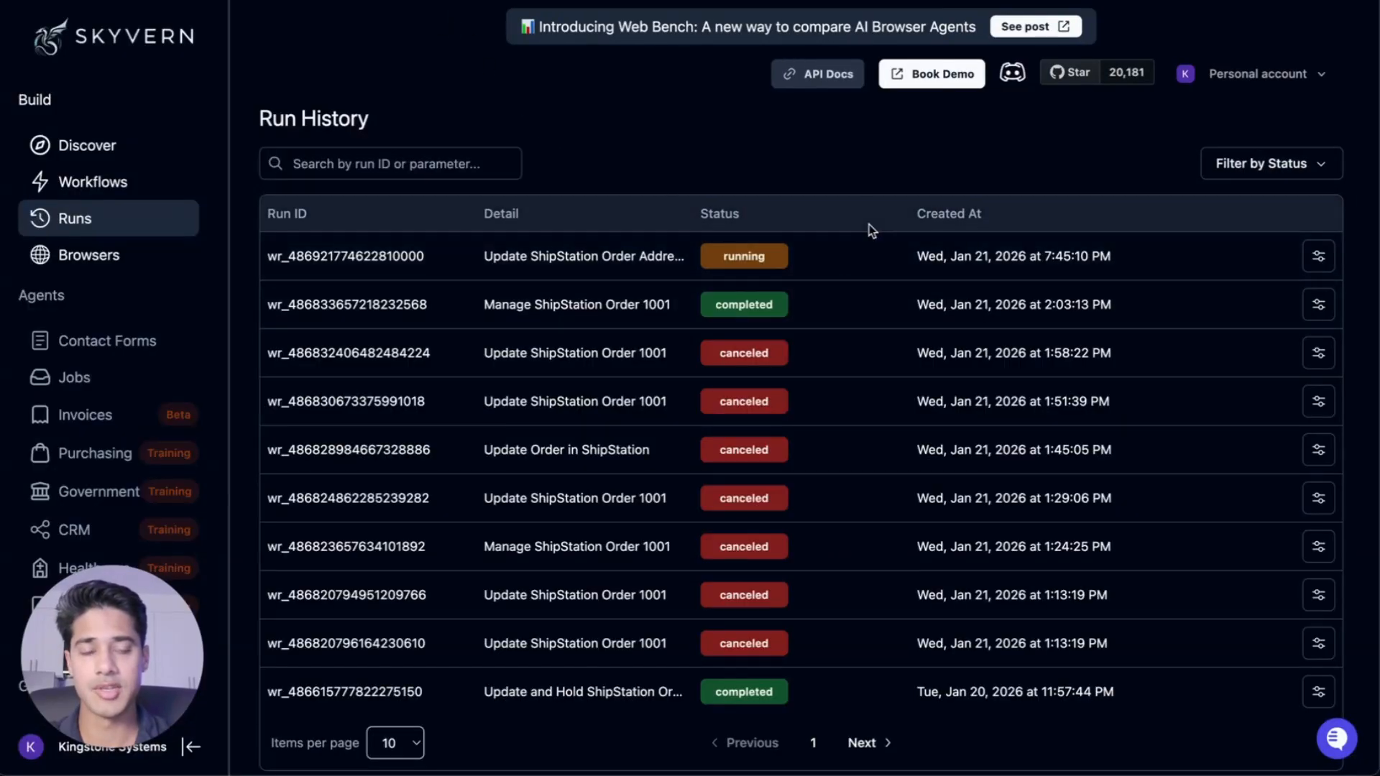
Open the running Update ShipStation Order Address run in Skyvern and review its step log
click(832, 260)
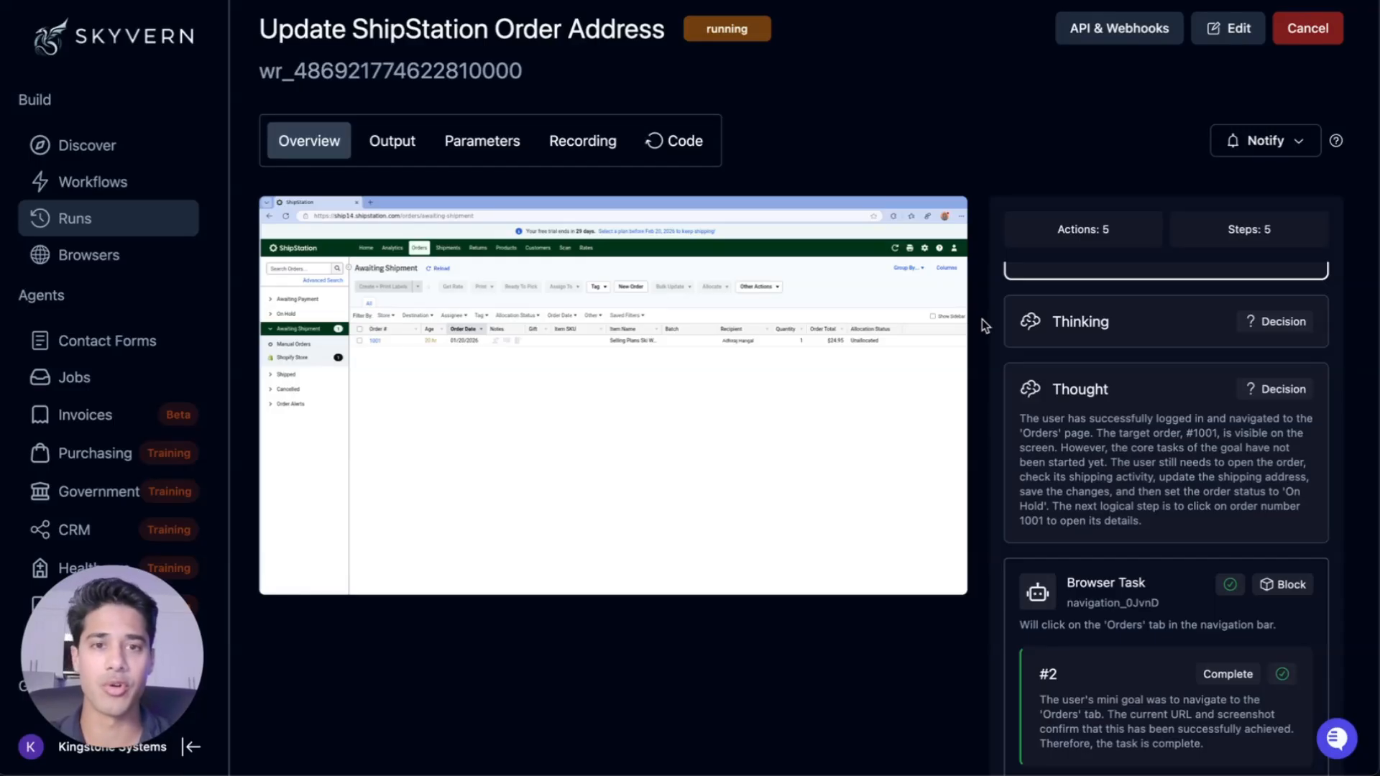
scroll(1275, 463, down, 2)
scroll(1189, 563, down, 1)
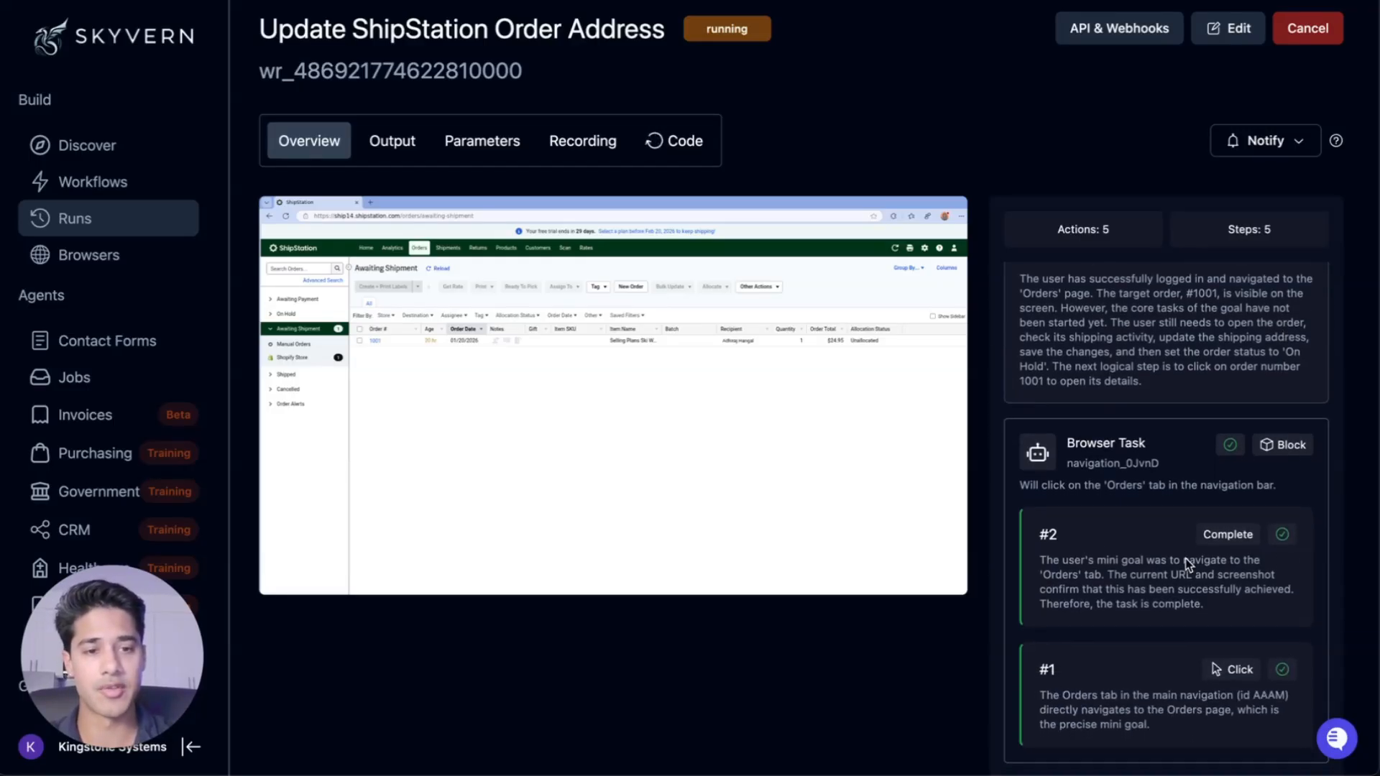
scroll(1187, 565, up, 2)
scroll(1189, 565, down, 1)
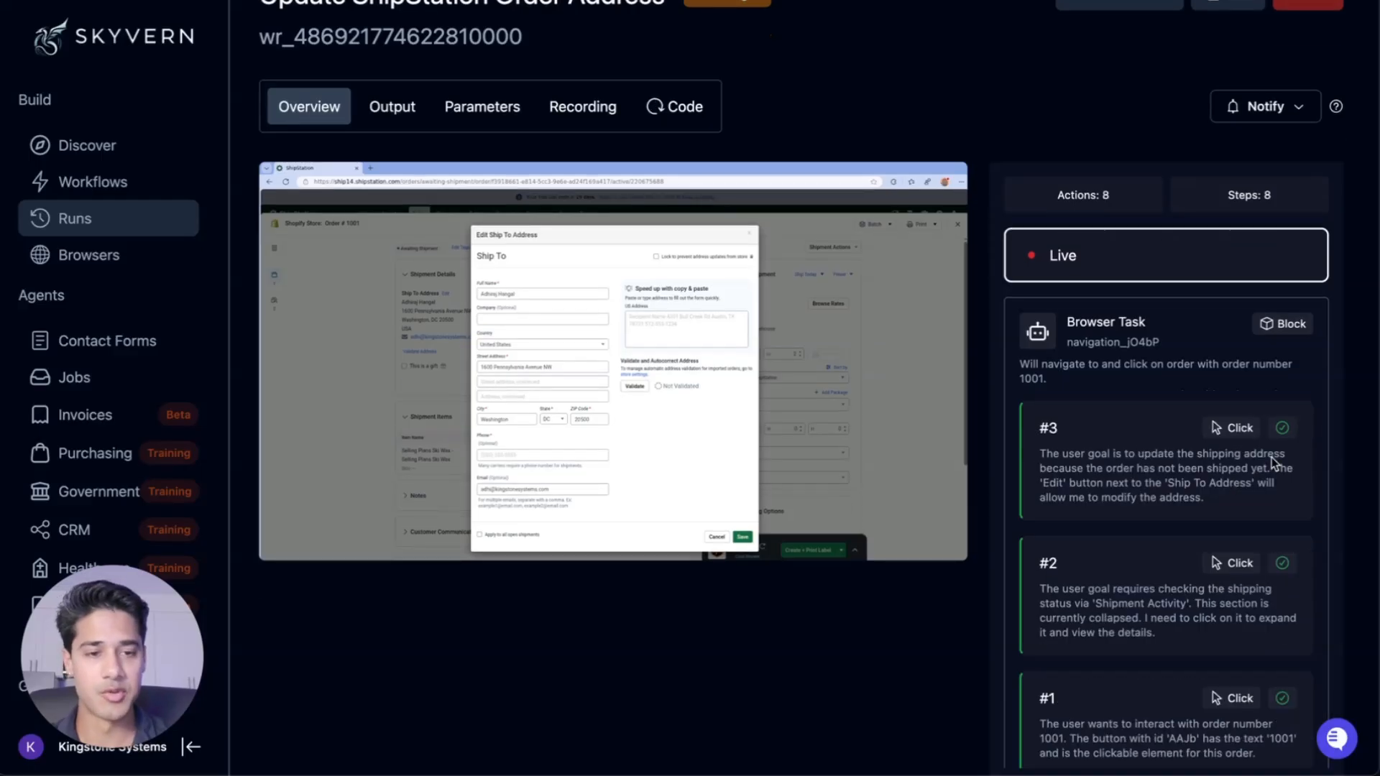
scroll(1186, 468, down, 1)
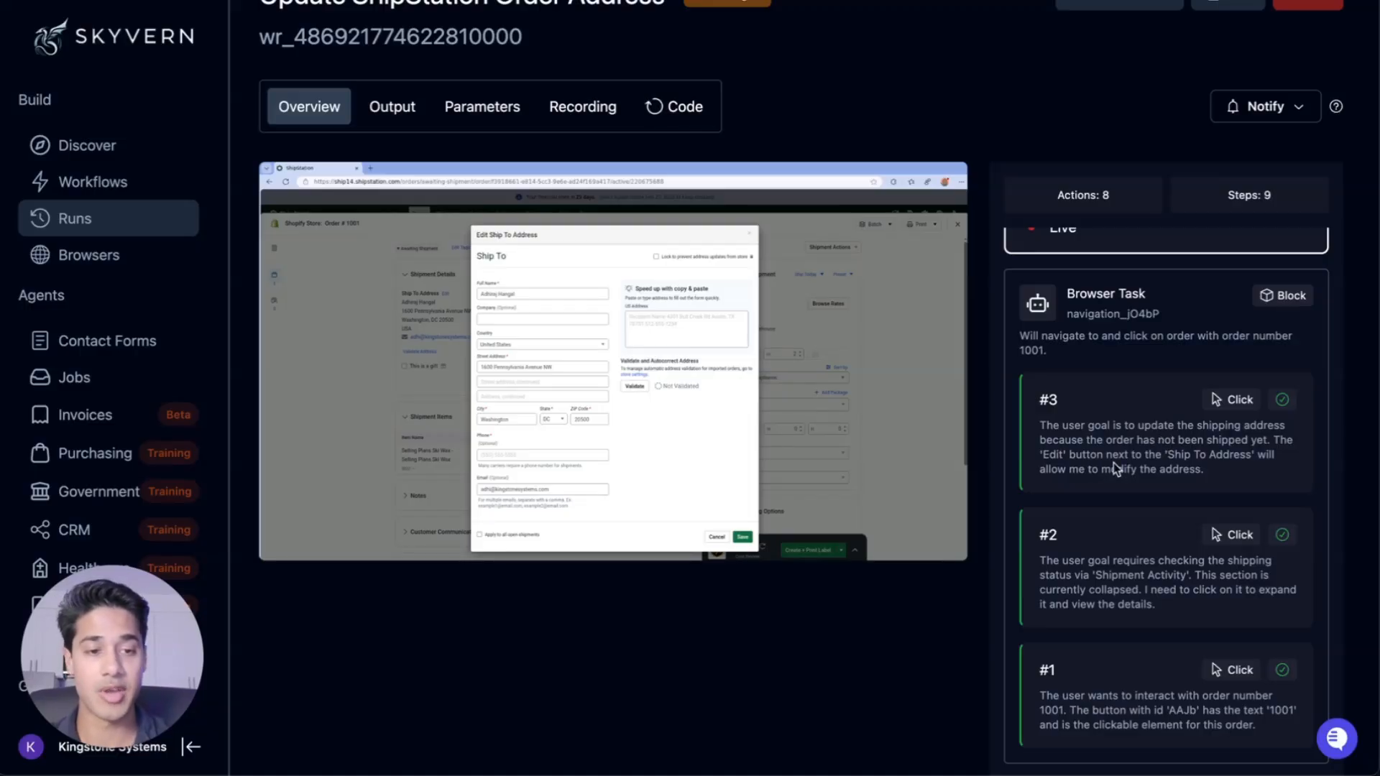
scroll(1116, 469, down, 1)
scroll(1116, 469, up, 1)
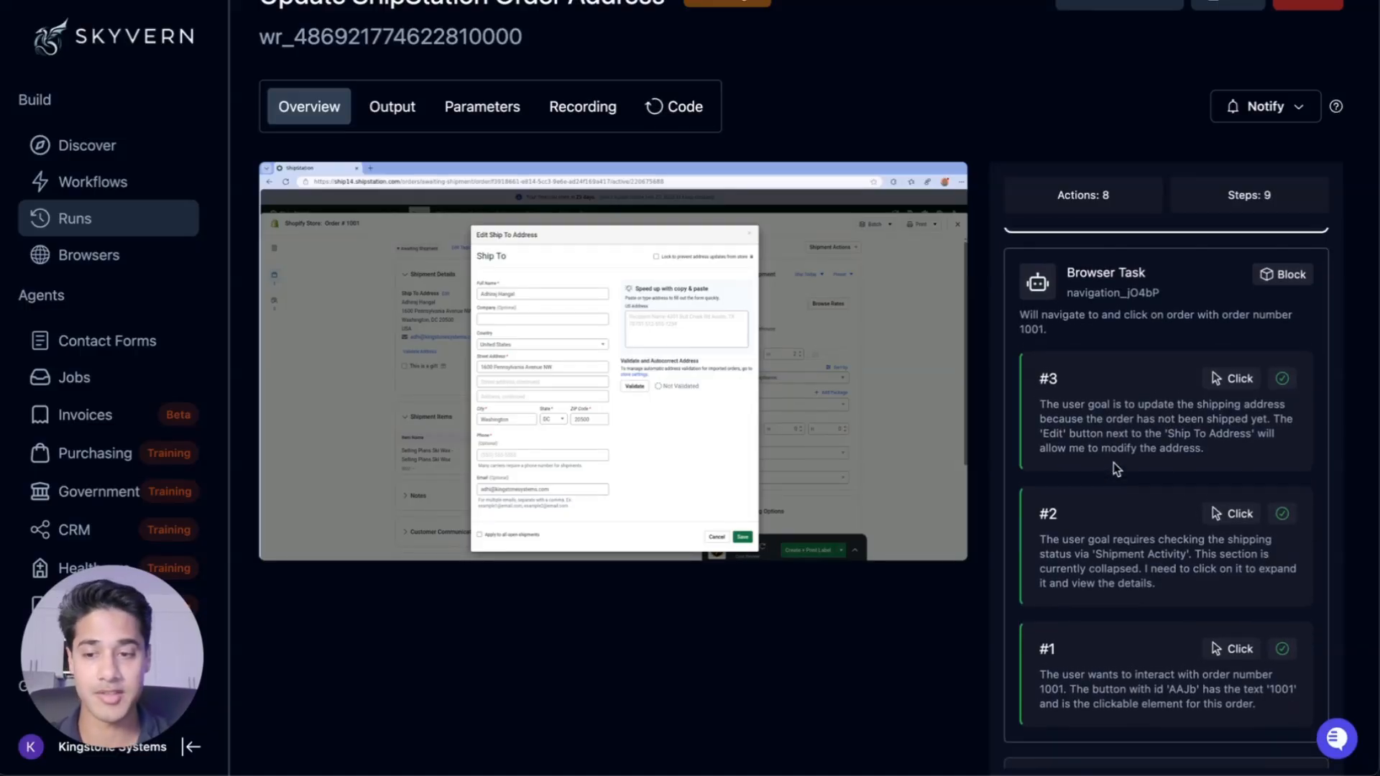
click(657, 45)
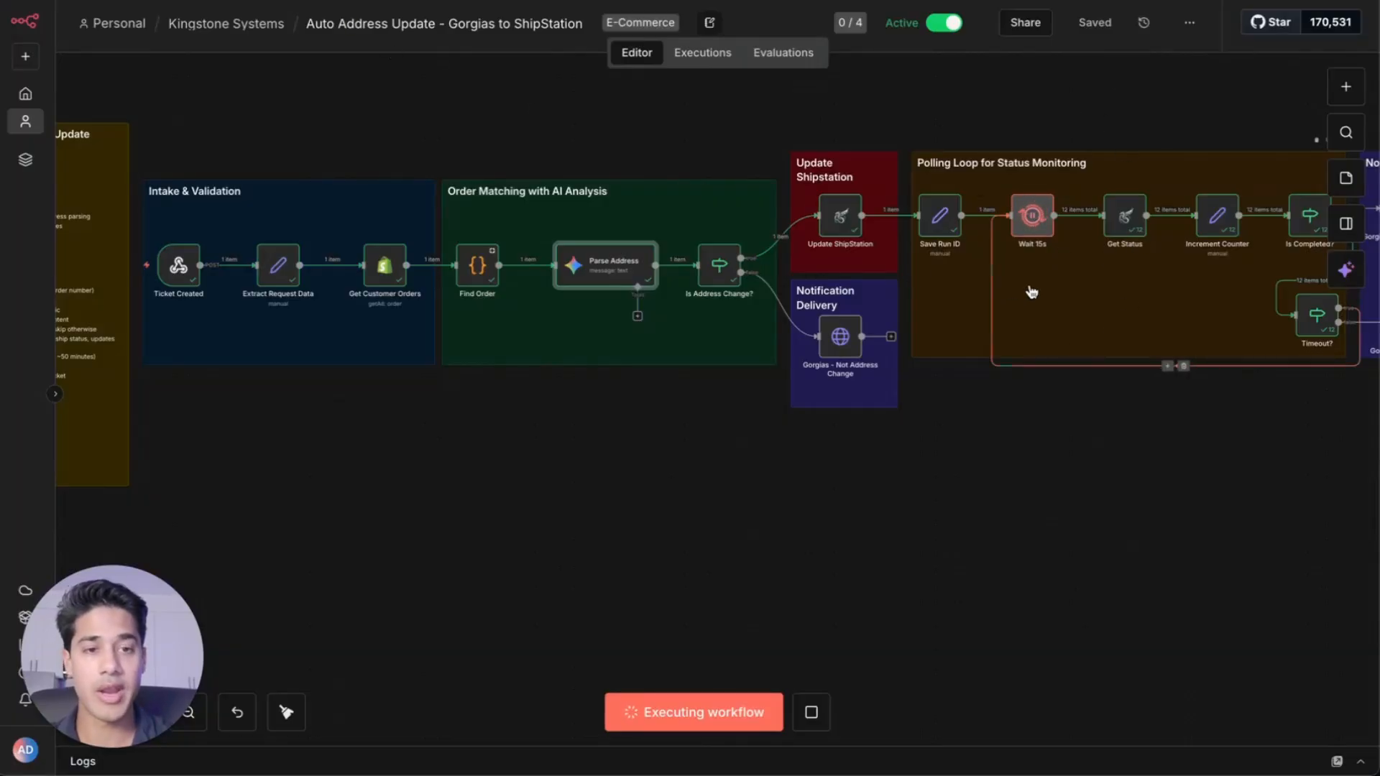
Monitor the polling loop progress on the canvas and the live Skyvern run
scroll(1031, 291, right, 4)
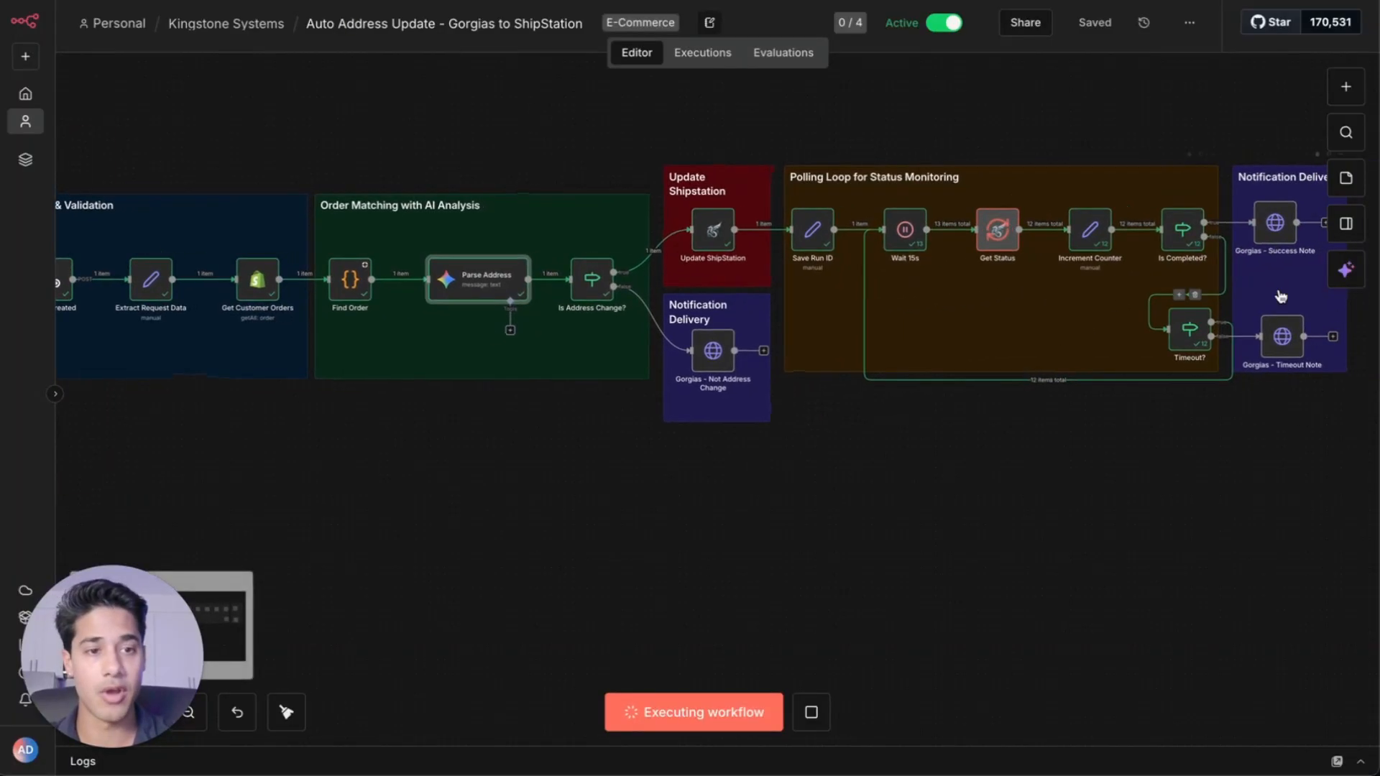
scroll(1282, 294, right, 2)
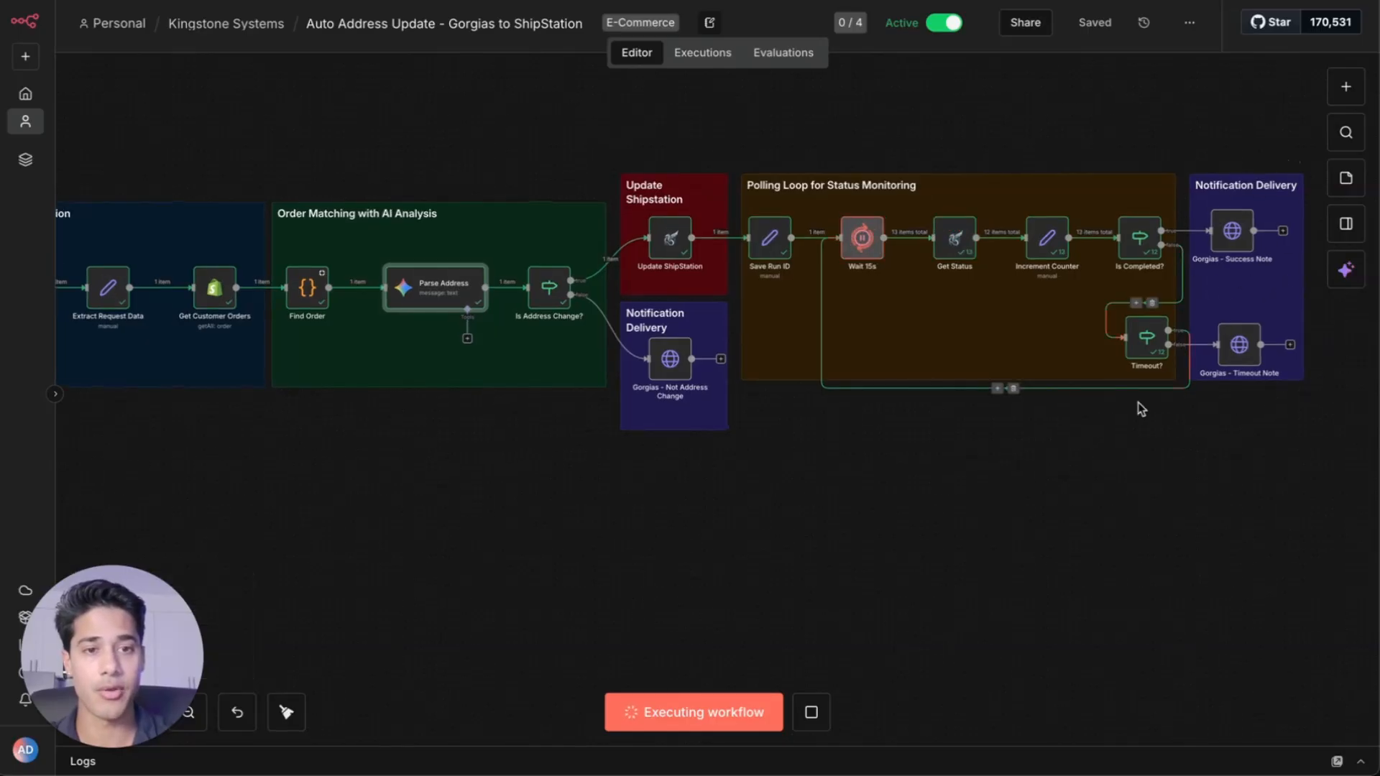
scroll(1141, 409, left, 3)
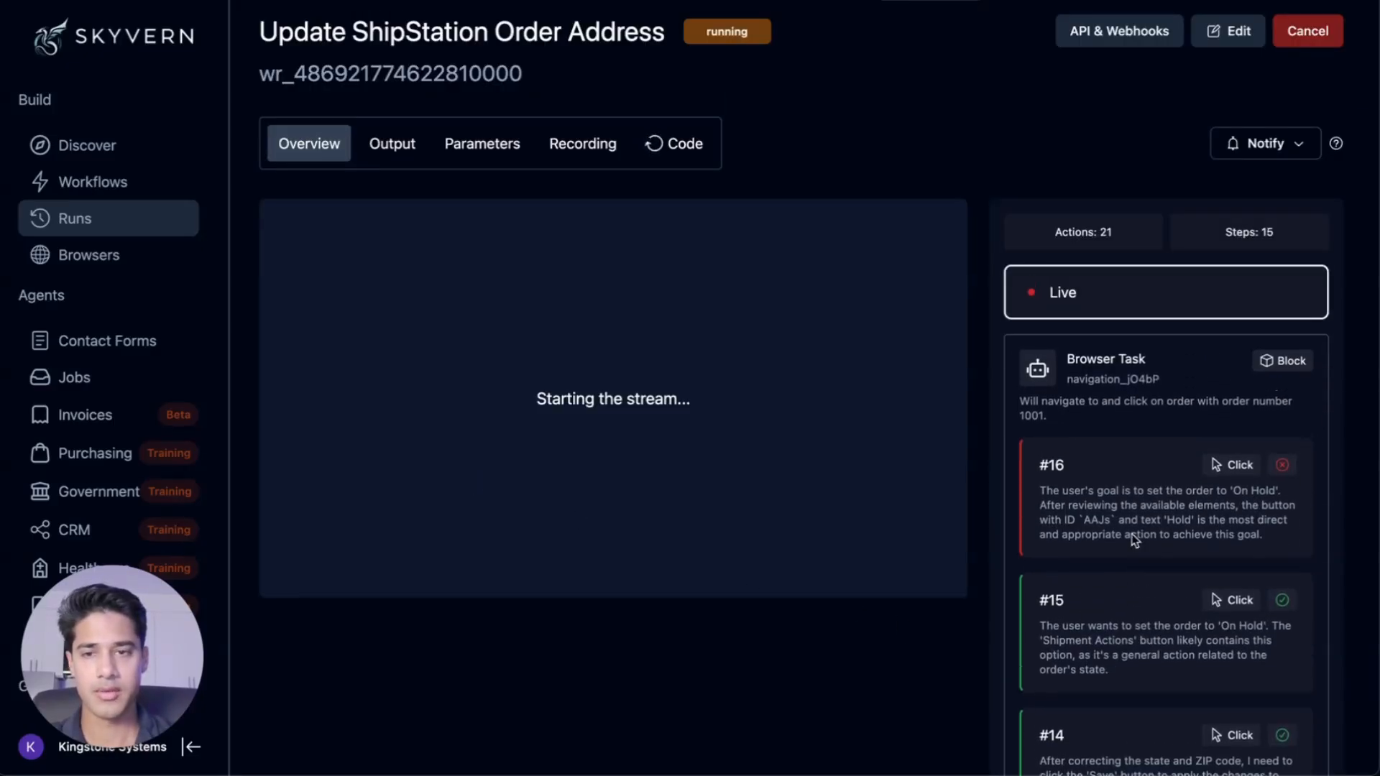
scroll(491, 462, up, 2)
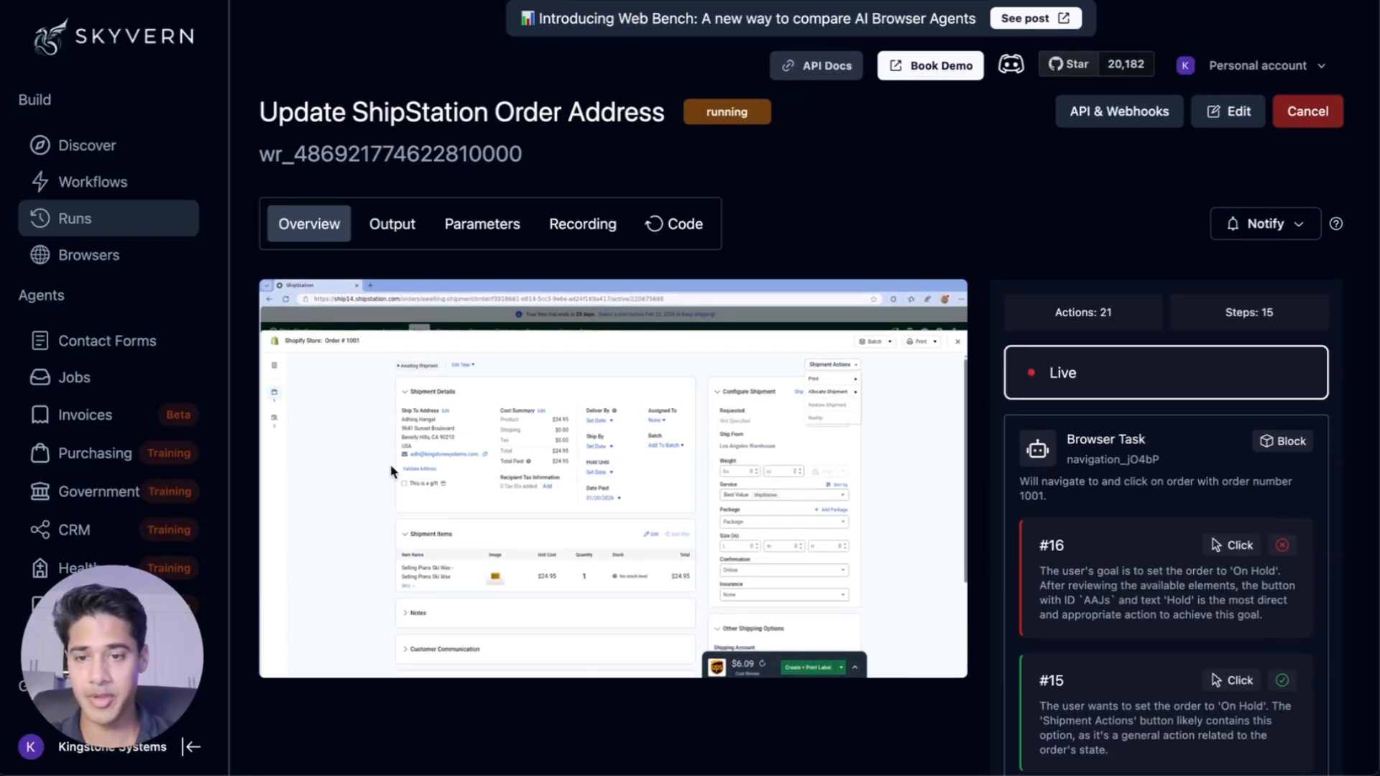
Review the finished workflow run on the canvas and the automation note posted on the Gorgias ticket
scroll(1131, 459, down, 2)
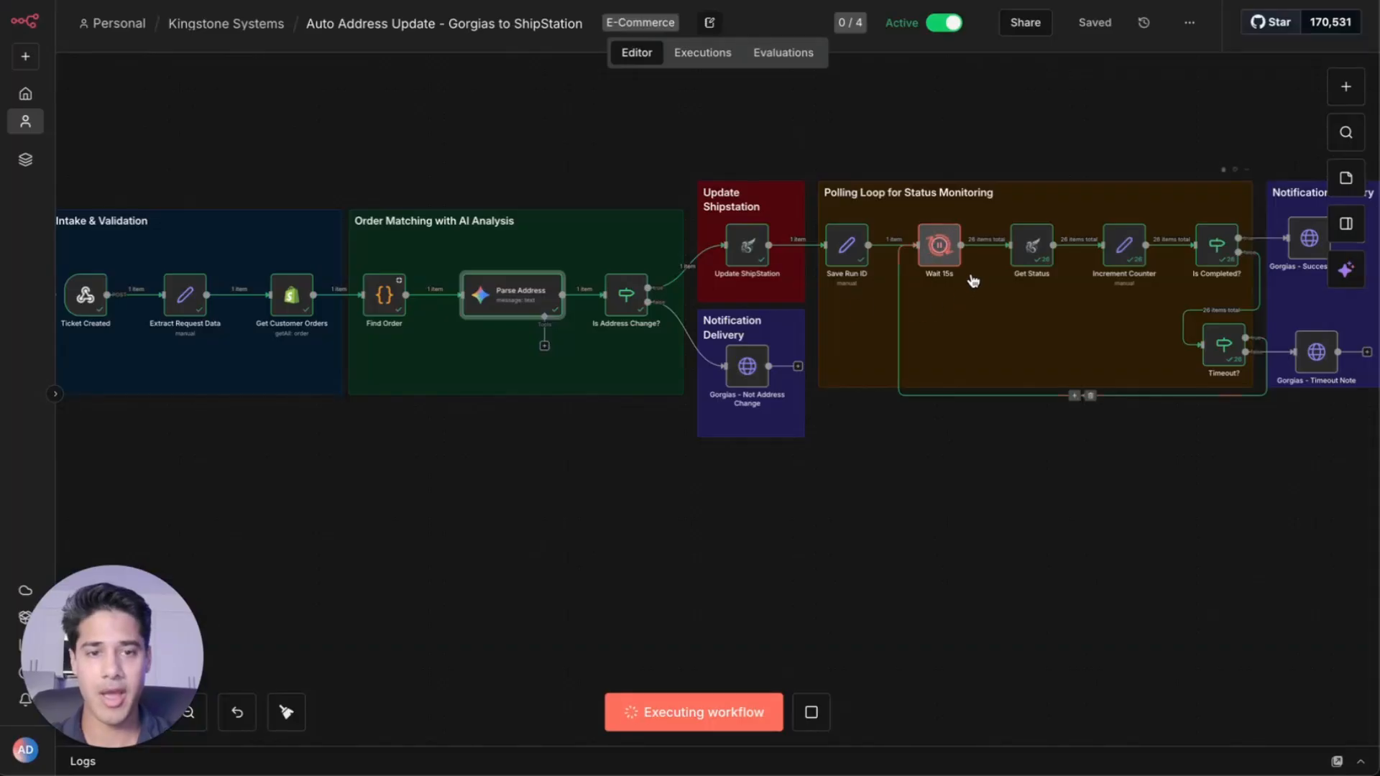
scroll(973, 280, right, 5)
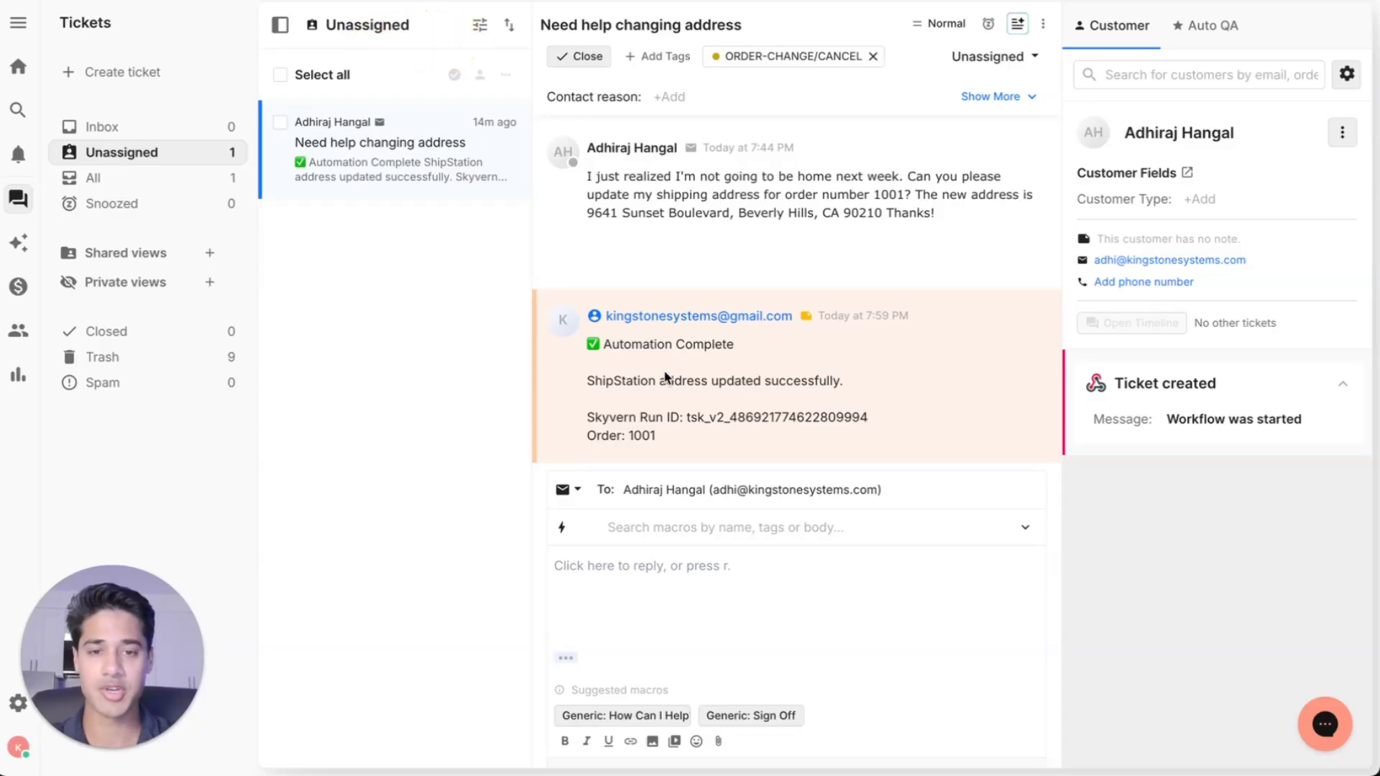
scroll(711, 388, down, 1)
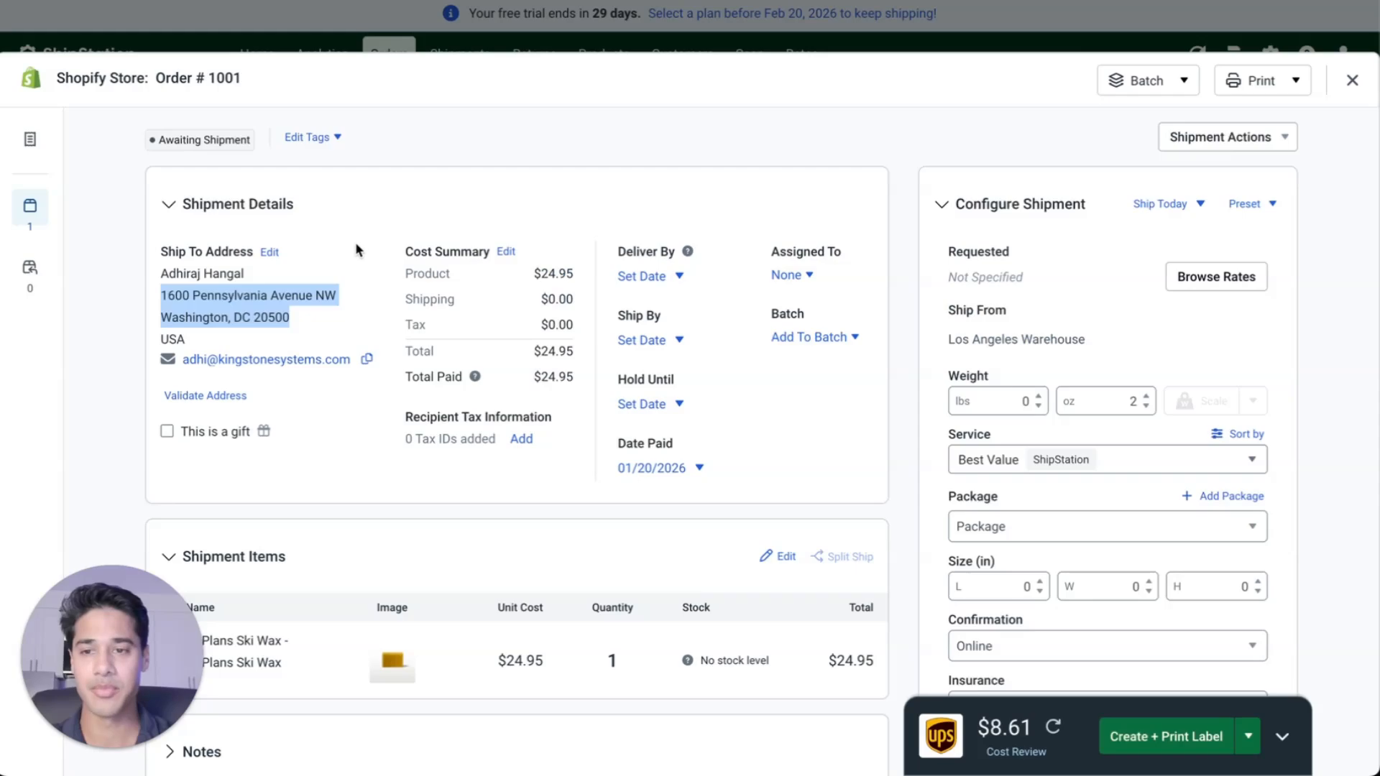
Close order 1001, switch to the On Hold orders and reopen order 1001 to check its ship-to address
click(356, 241)
click(325, 38)
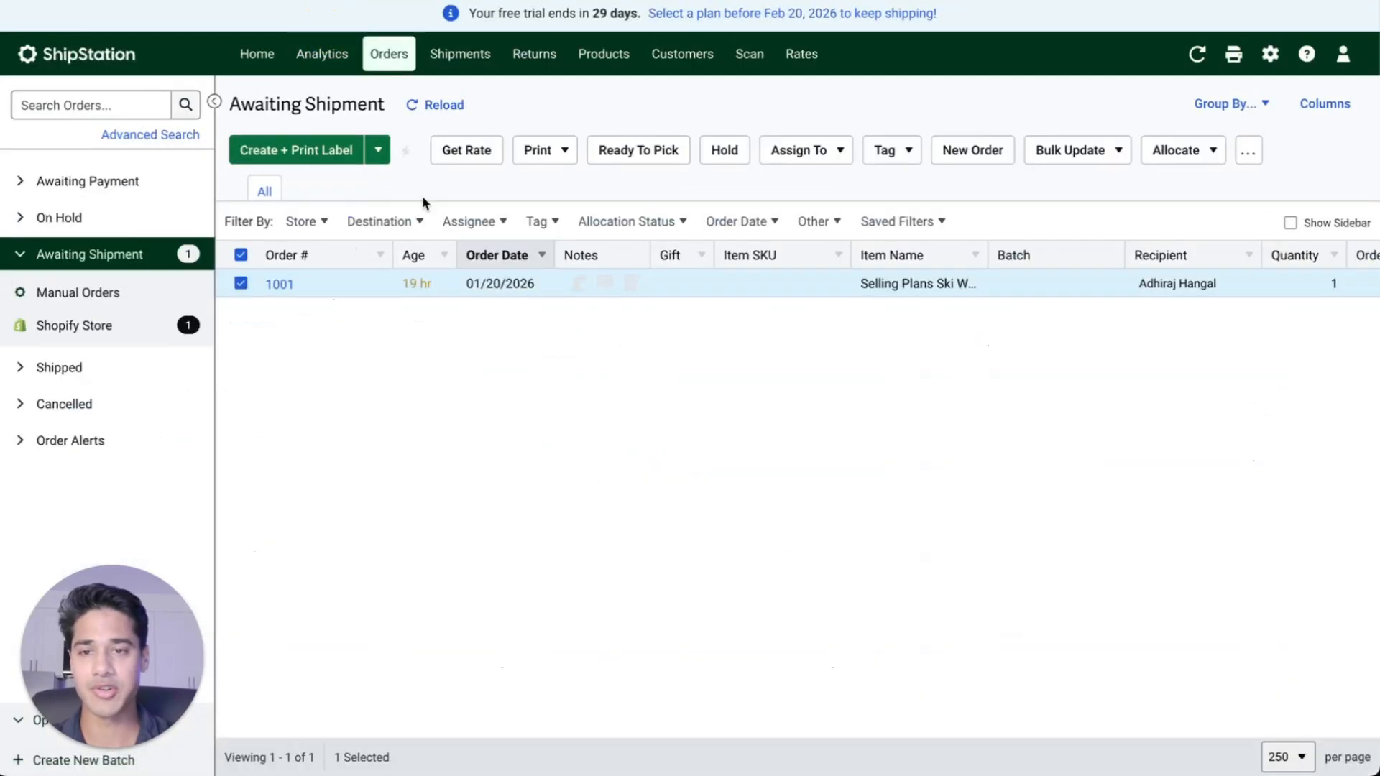
click(128, 218)
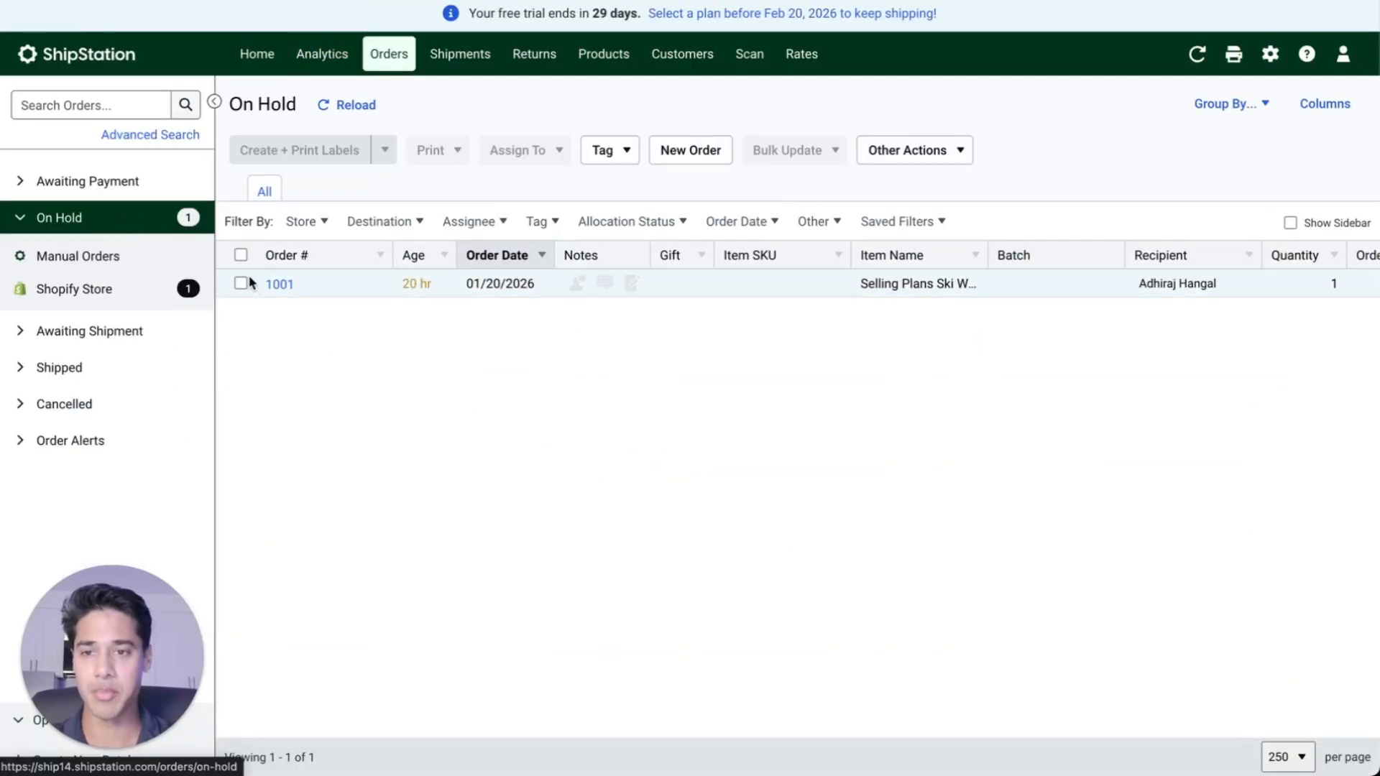
click(276, 286)
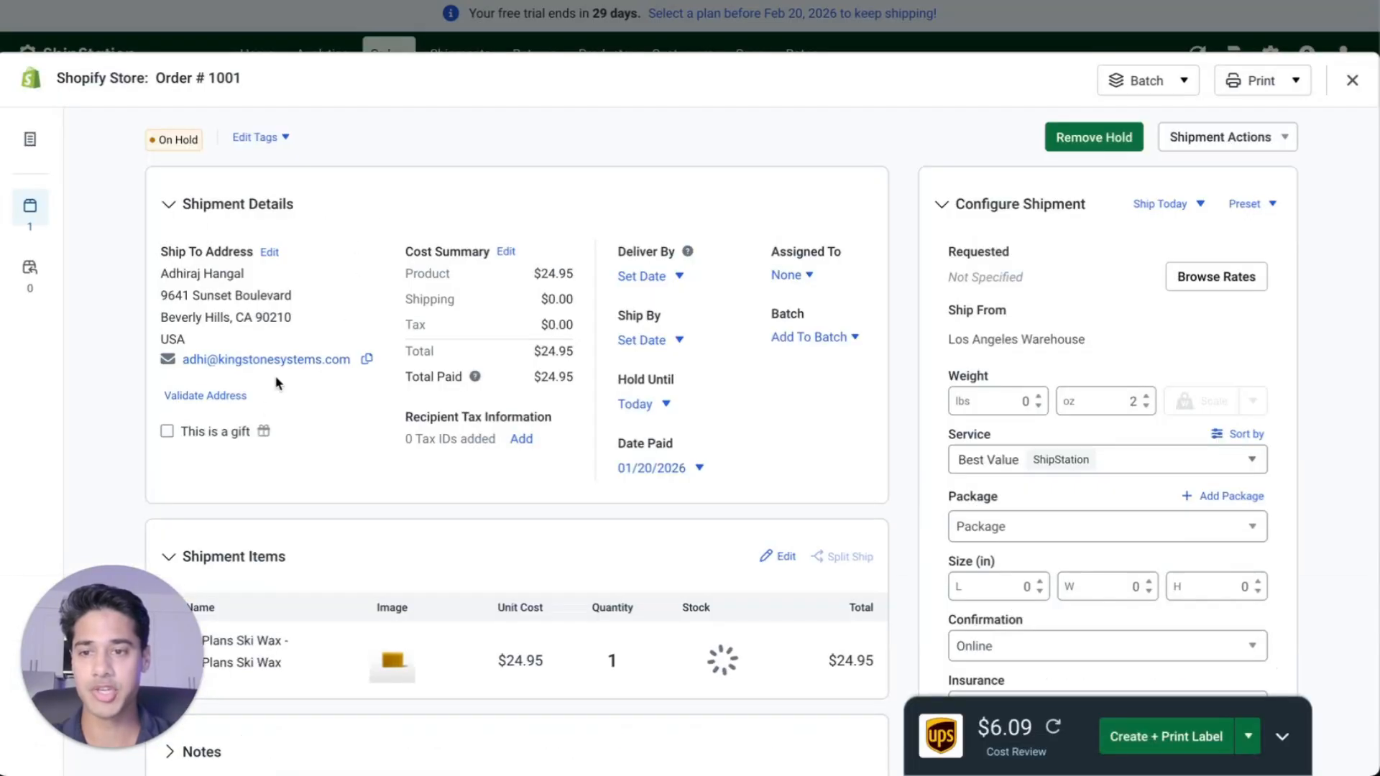
scroll(258, 333, down, 1)
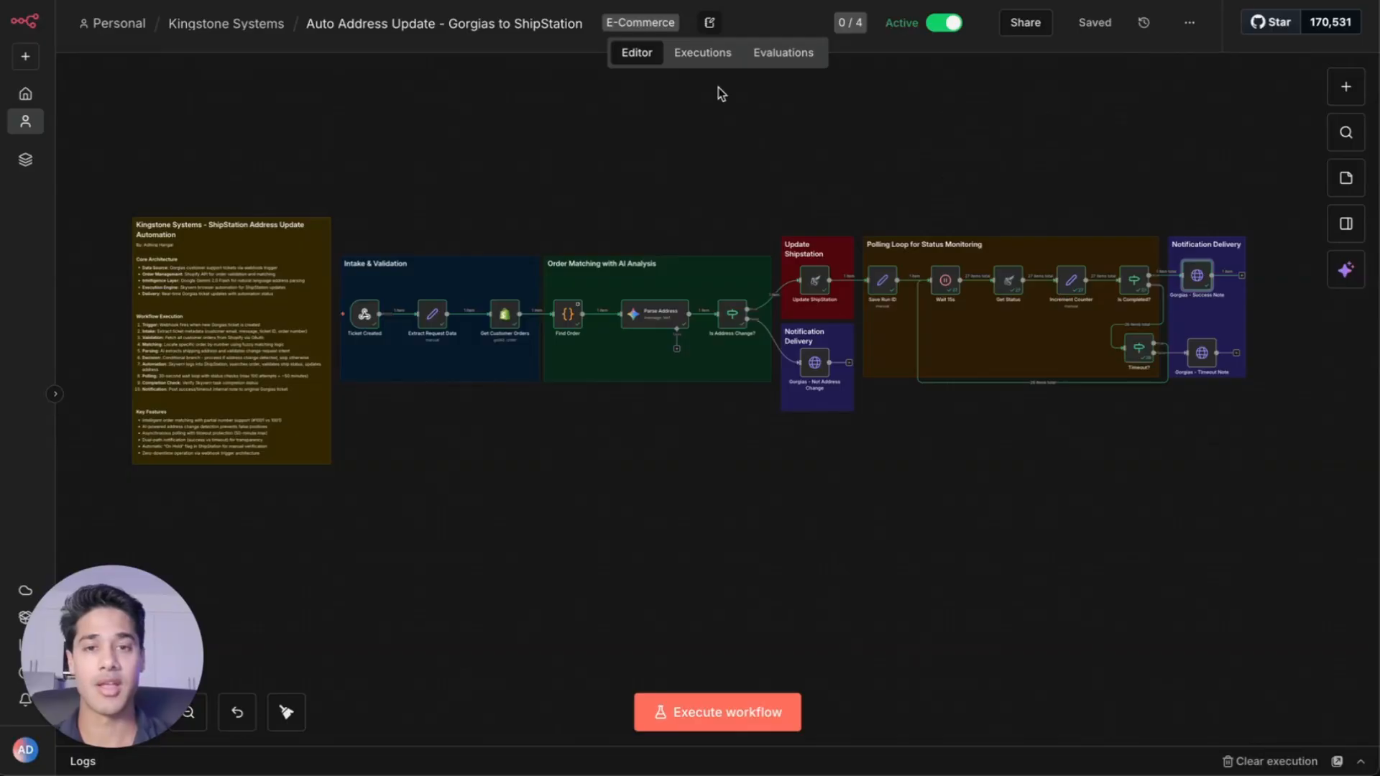